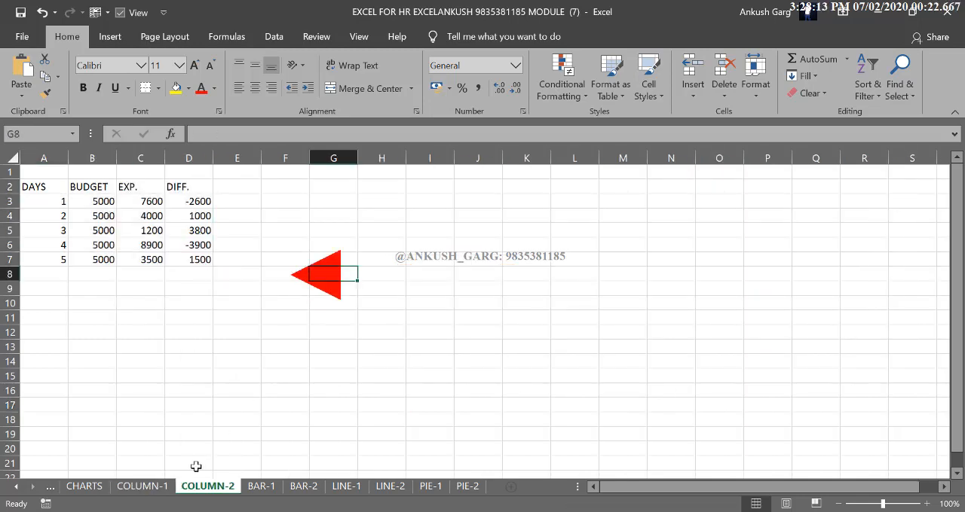
- Examine the data table and the two finished column charts on the COLUMN-1 sheet, comparing them with the COLUMN-2 data
left_click(151, 487)
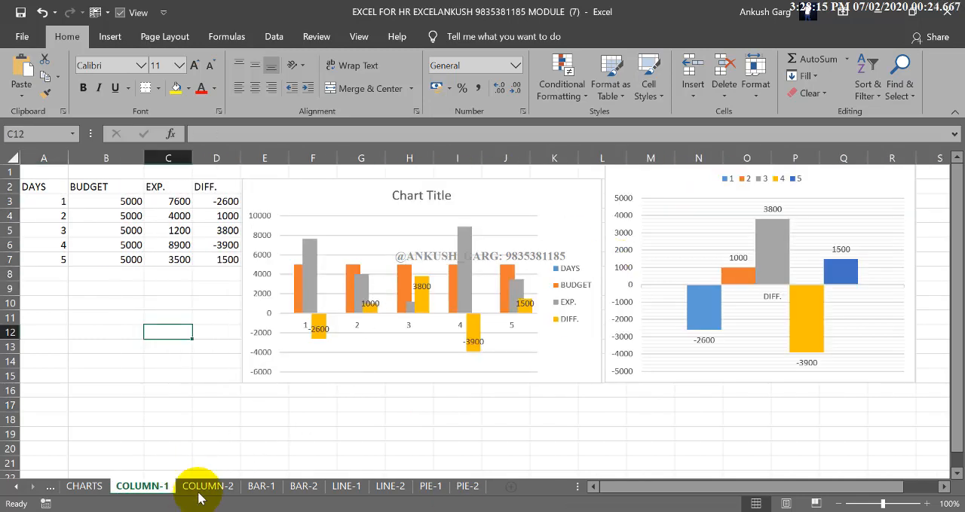
left_click(199, 491)
left_click(160, 489)
left_click_drag(61, 188, 238, 264)
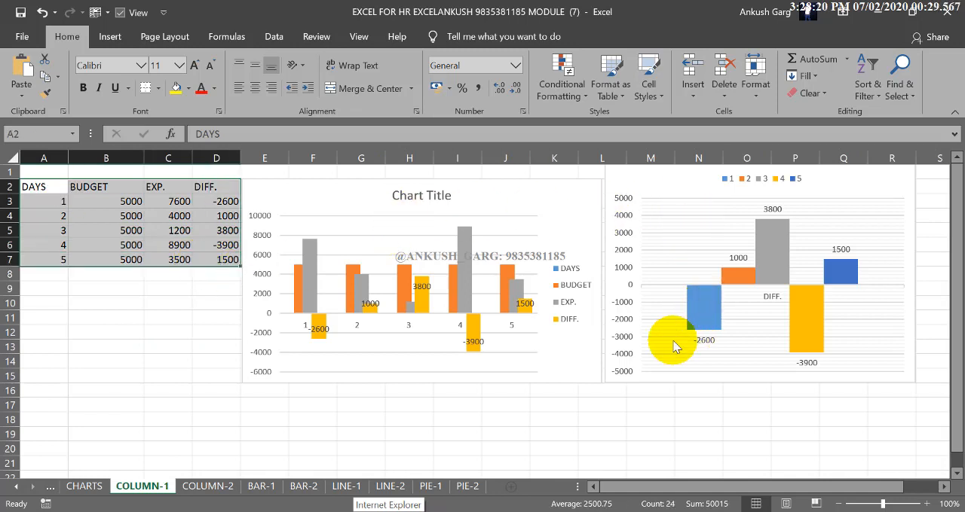
left_click(520, 423)
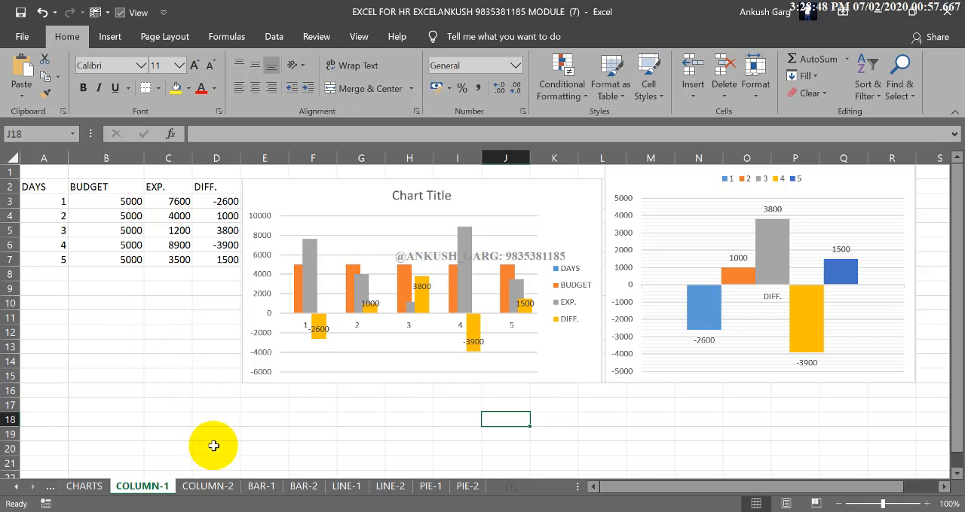
left_click(208, 486)
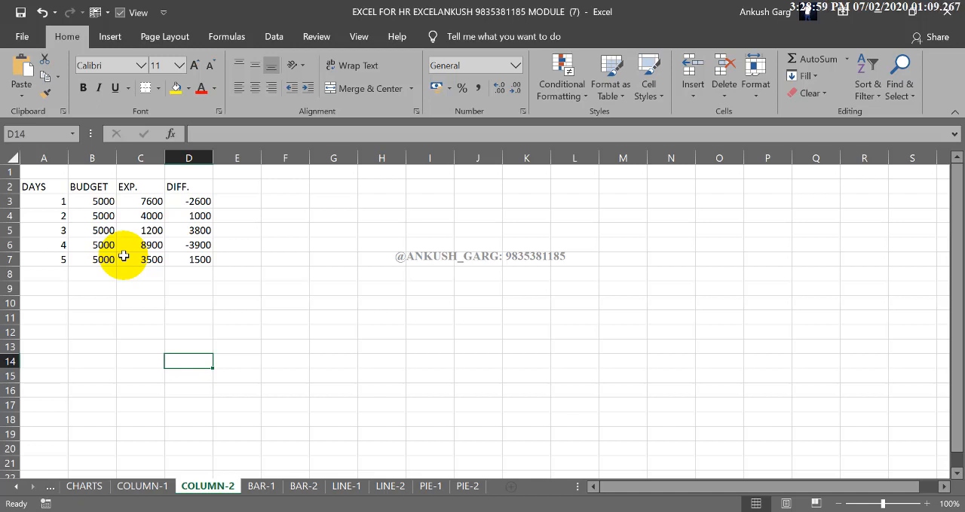
left_click(154, 486)
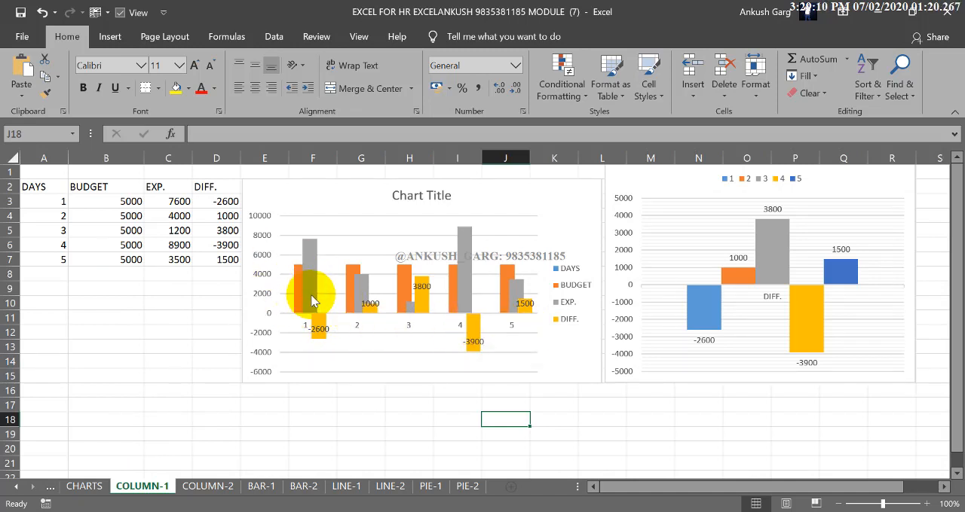
mouse_move(309, 295)
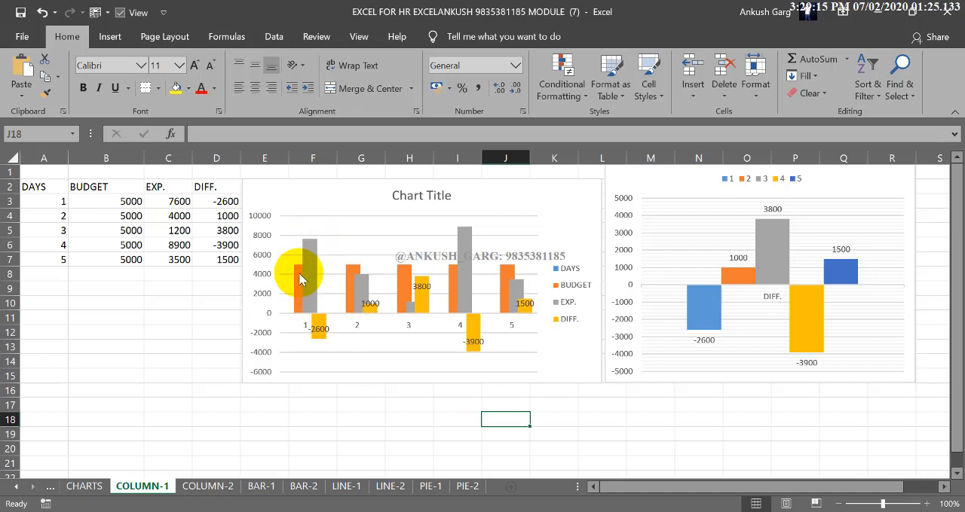
mouse_move(300, 277)
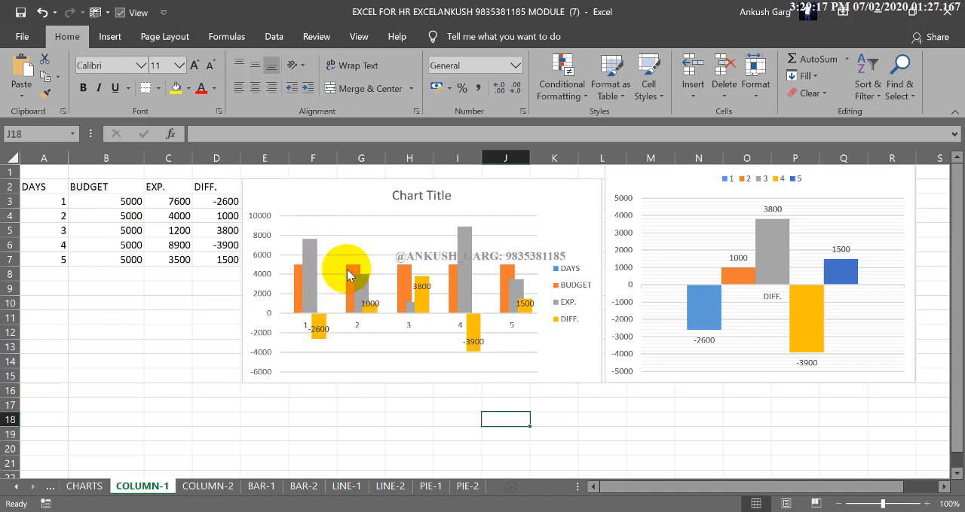
mouse_move(311, 248)
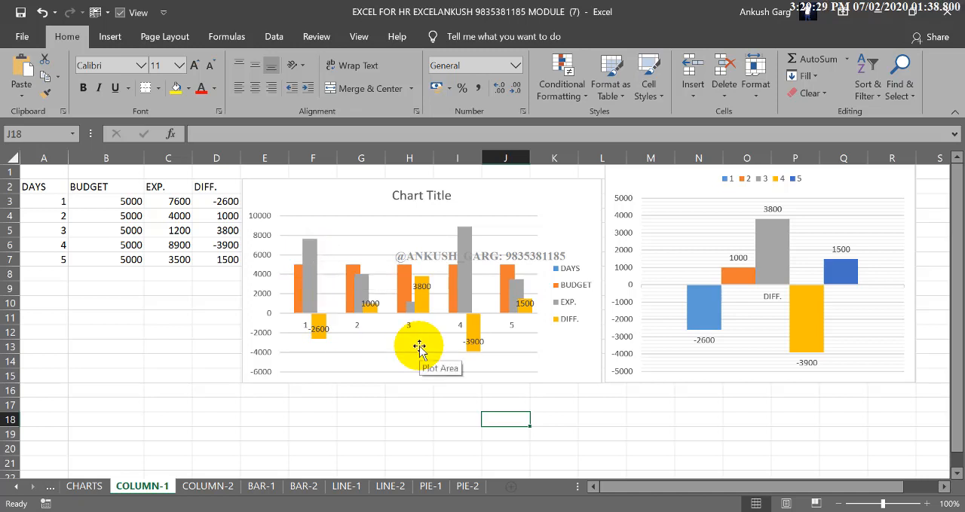
- Insert a 2-D clustered column chart from the table A2:D7 on the COLUMN-2 sheet
left_click(226, 486)
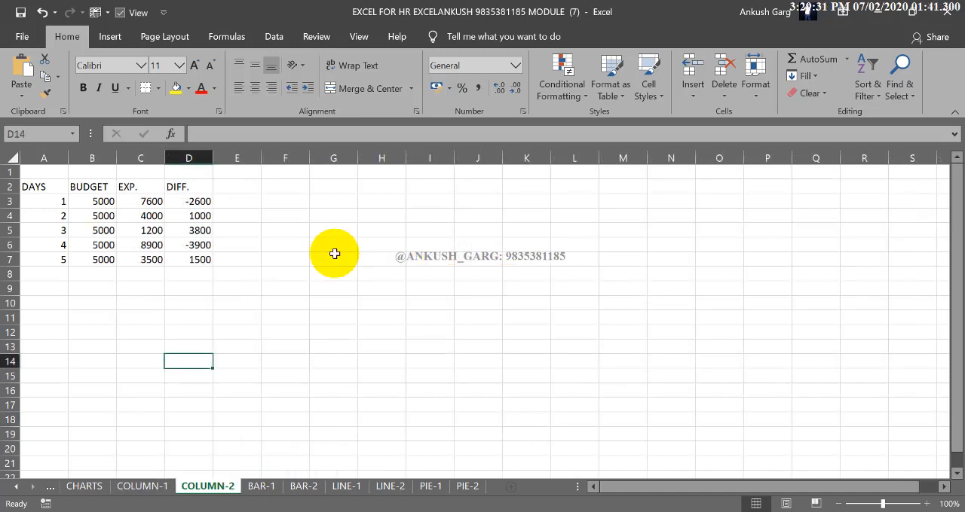
left_click_drag(110, 202, 106, 245)
left_click(156, 245)
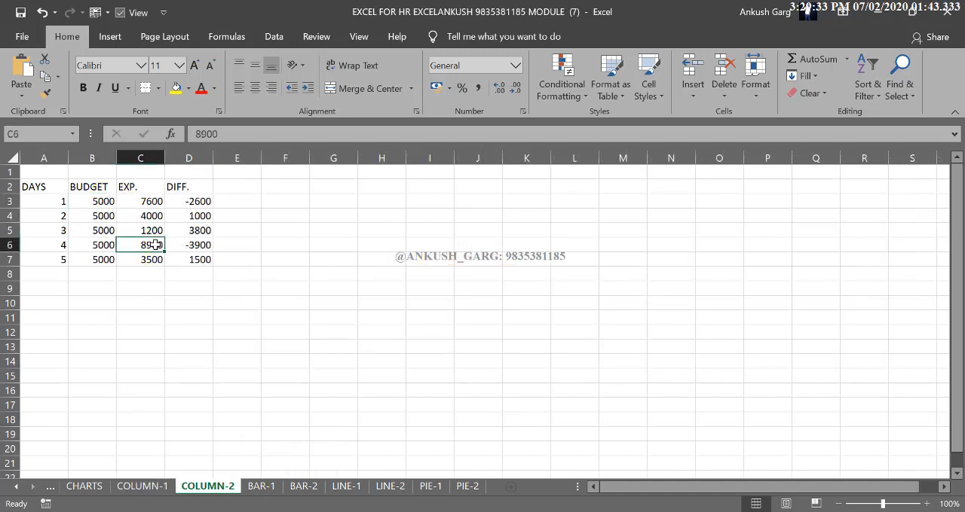
left_click(46, 188)
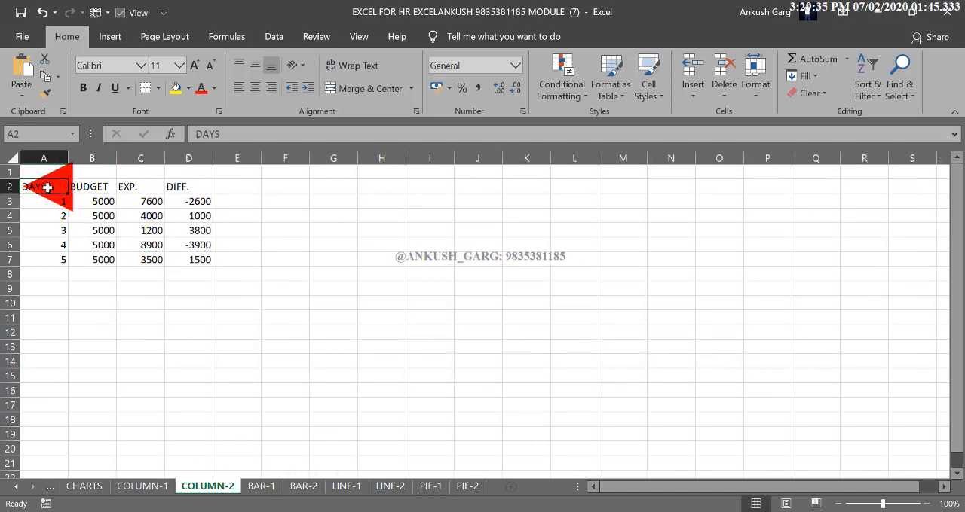
left_click_drag(47, 188, 183, 259)
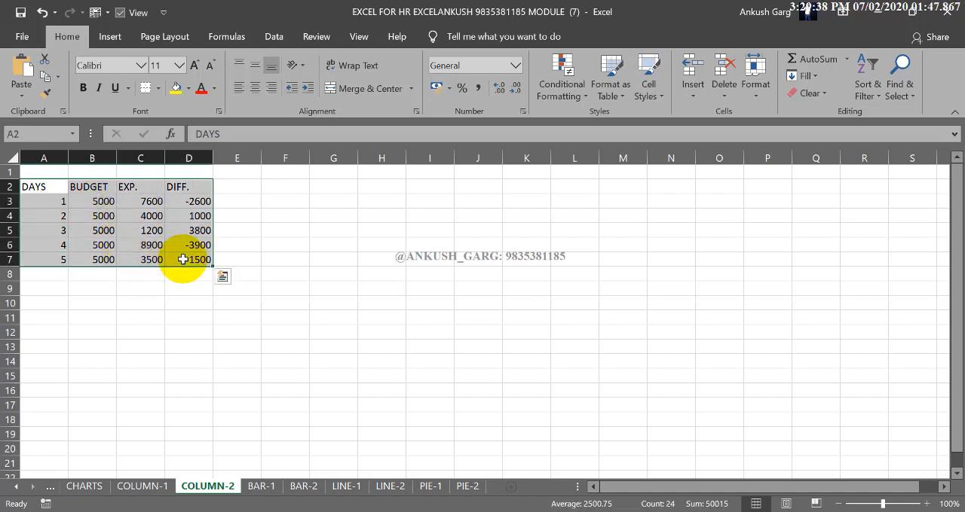
left_click(110, 37)
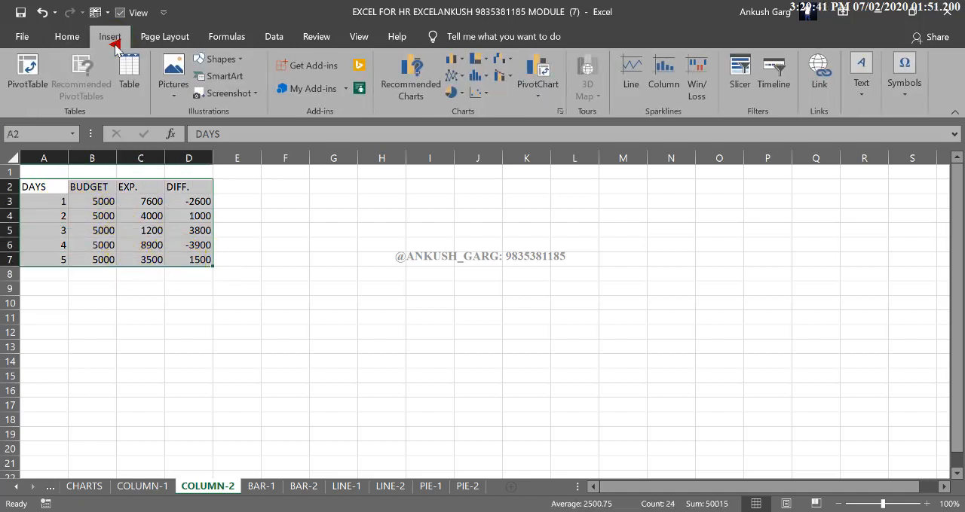
left_click(452, 63)
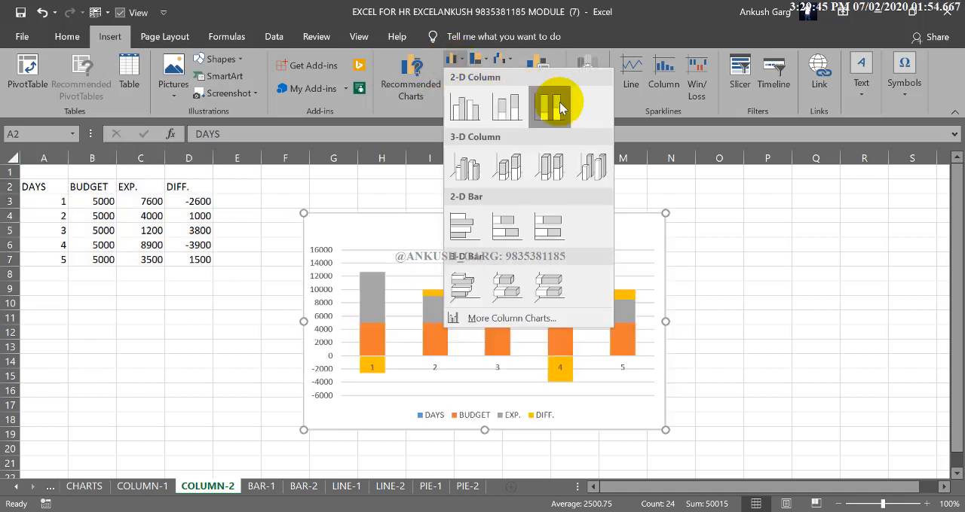
left_click(461, 109)
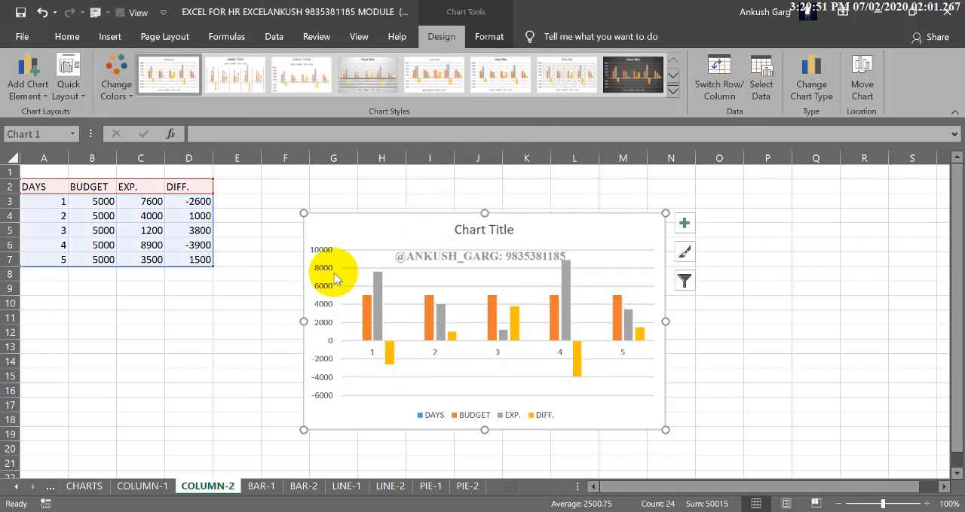
- Delete the title and the vertical value axis from the new column chart
left_click(465, 230)
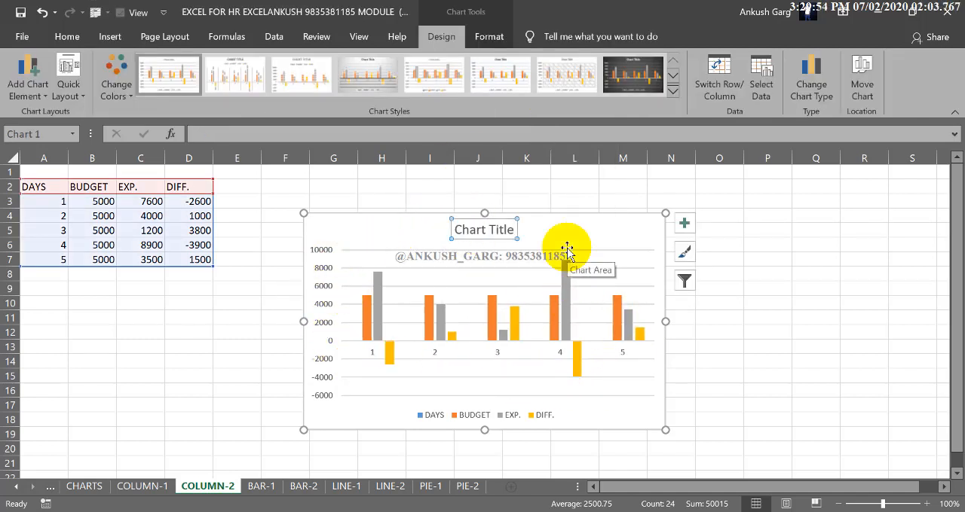
key("Delete")
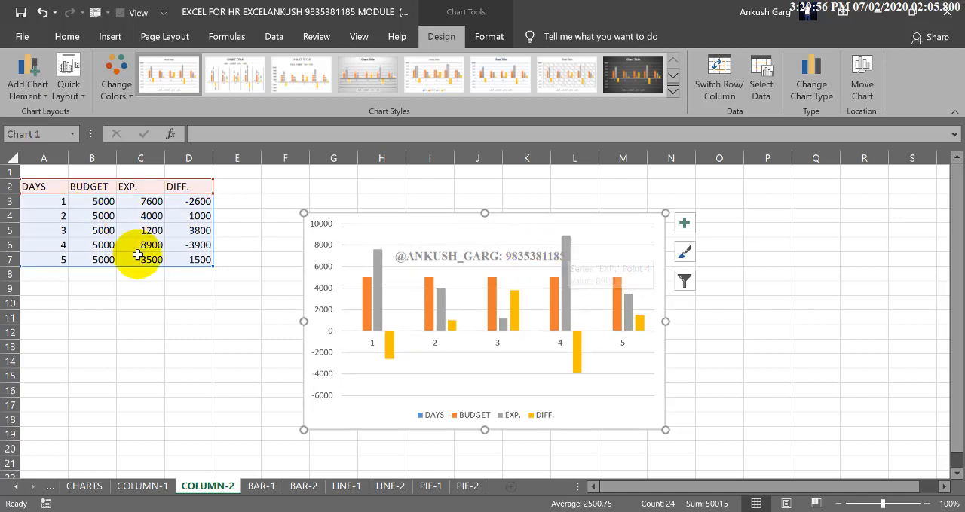
left_click(322, 317)
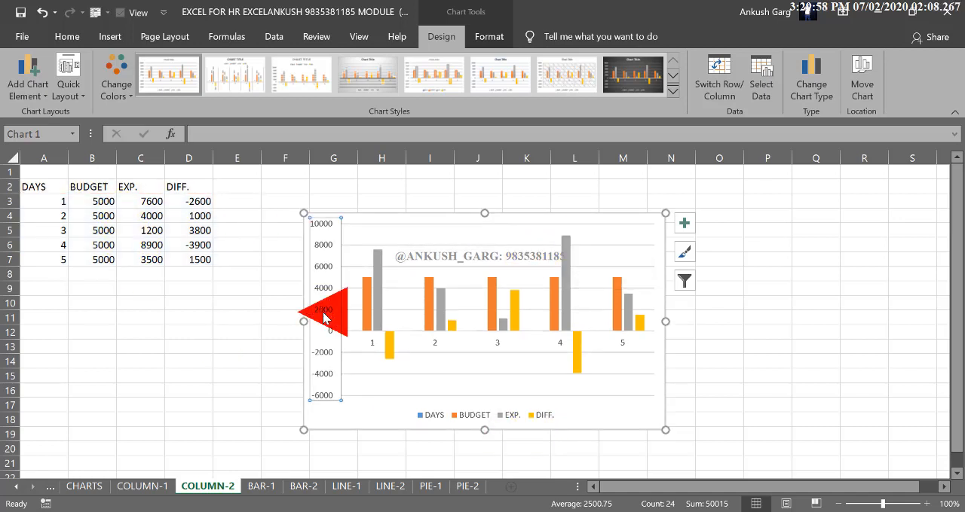
key("Delete")
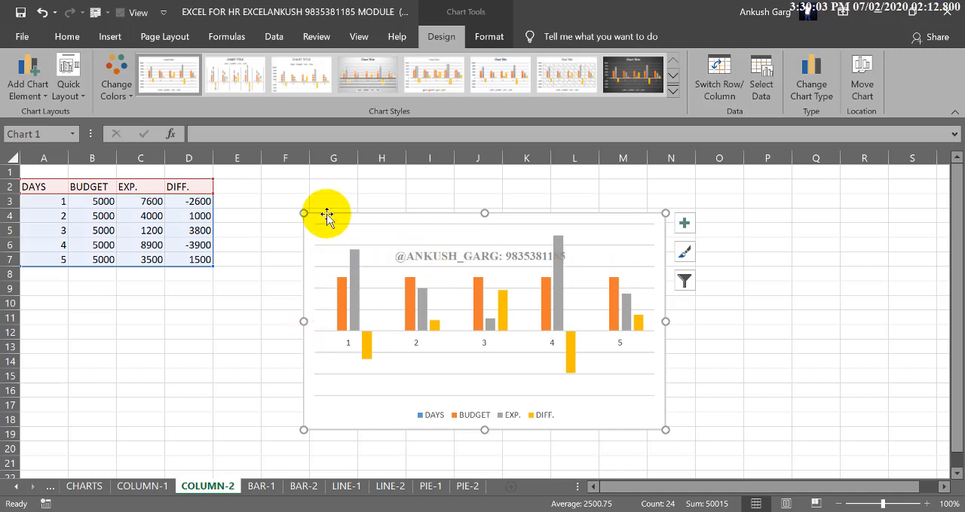
- Move the chart beside the data table and enlarge it to cover about F2 to Q18
left_click_drag(325, 213, 282, 183)
left_click_drag(623, 396, 838, 426)
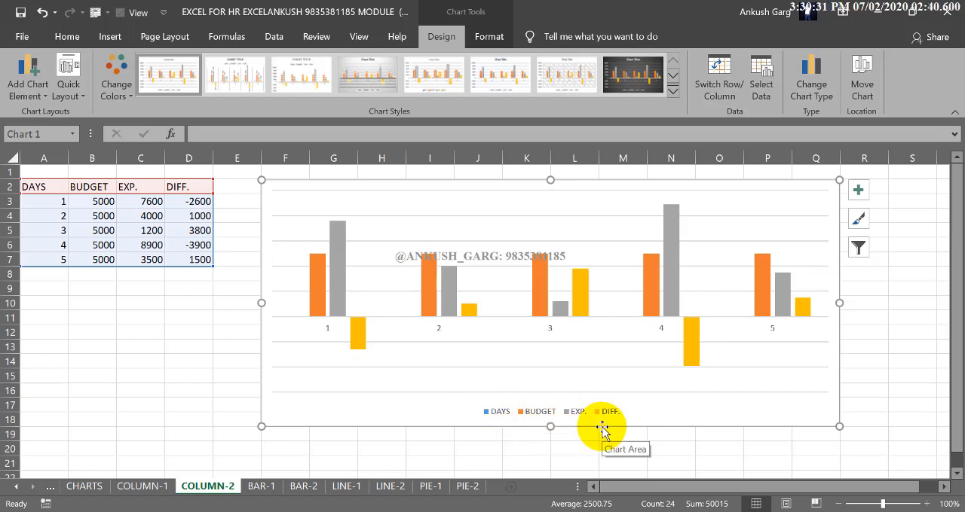
- Remove the DAYS series from the chart's data source
left_click(523, 416)
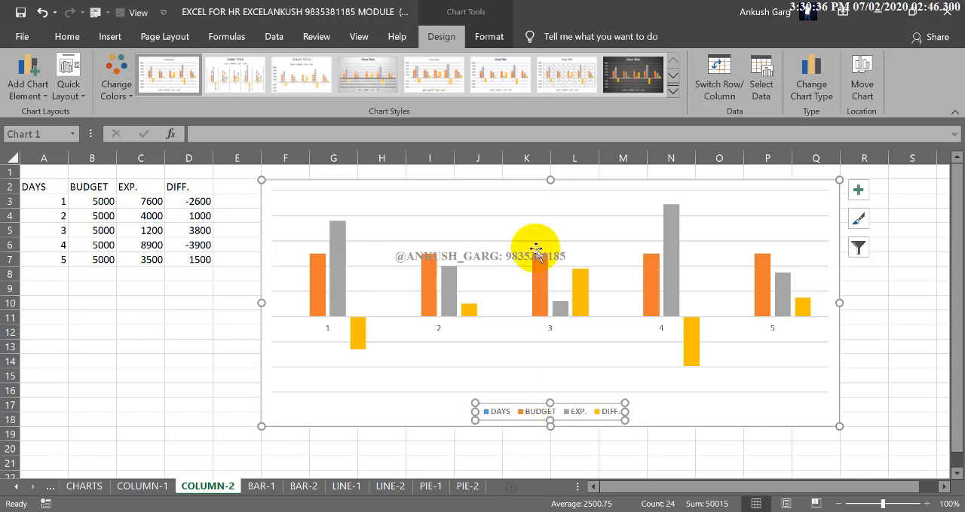
left_click(765, 84)
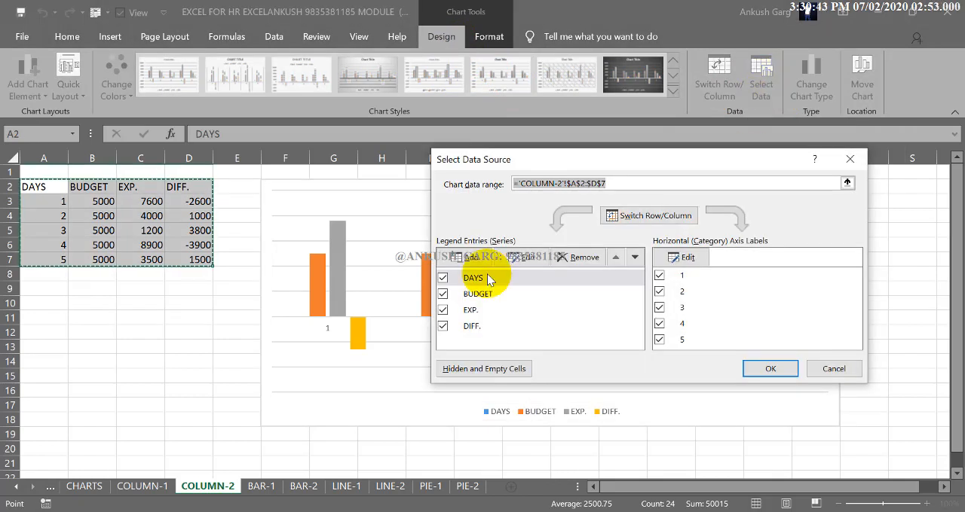
left_click(577, 258)
left_click(770, 369)
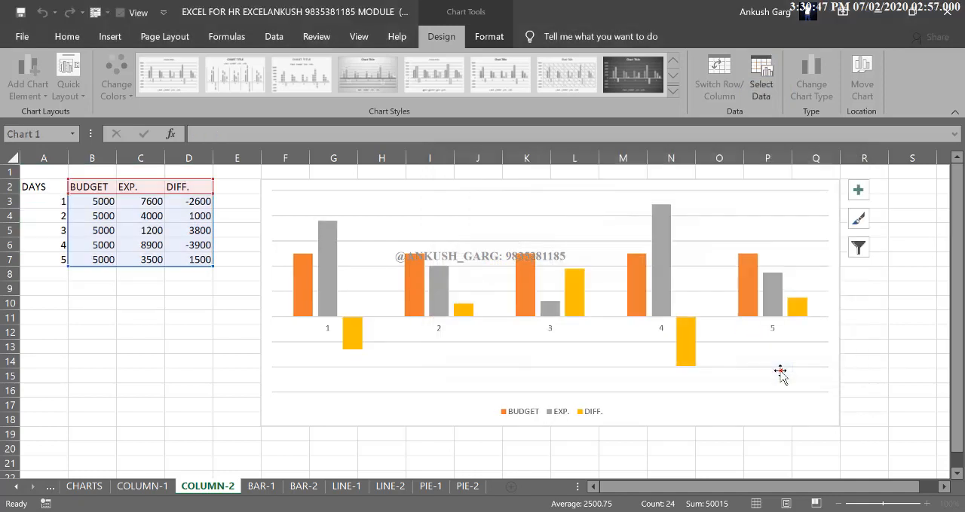
left_click(603, 414)
left_click(521, 445)
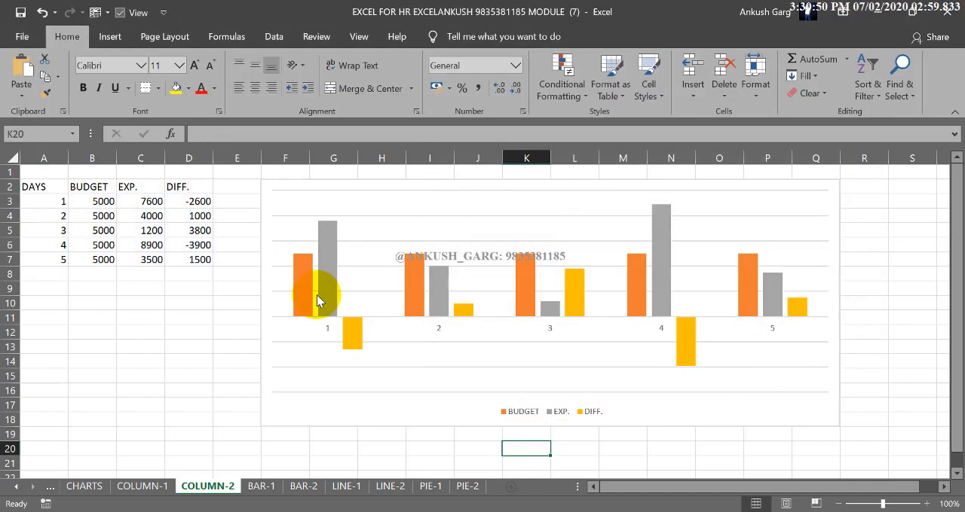
left_click(305, 294)
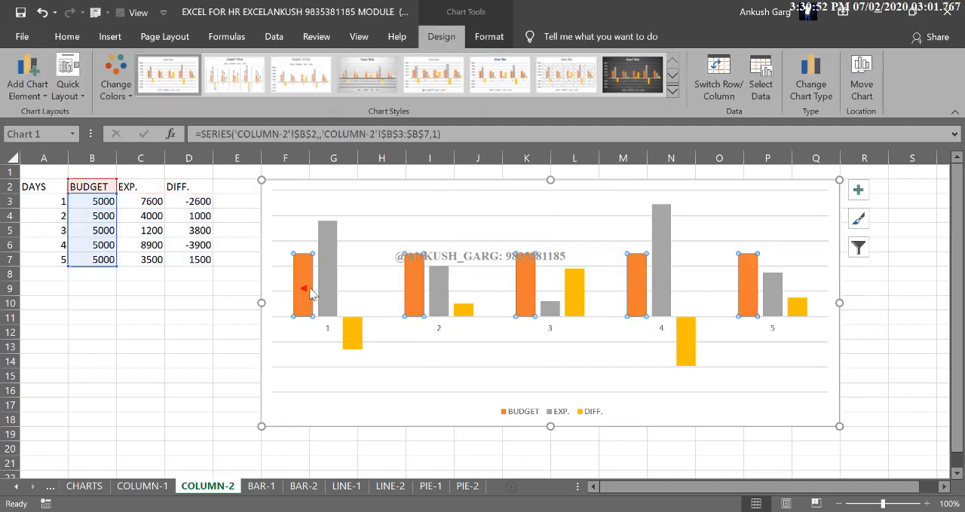
left_click(441, 280)
left_click(461, 309)
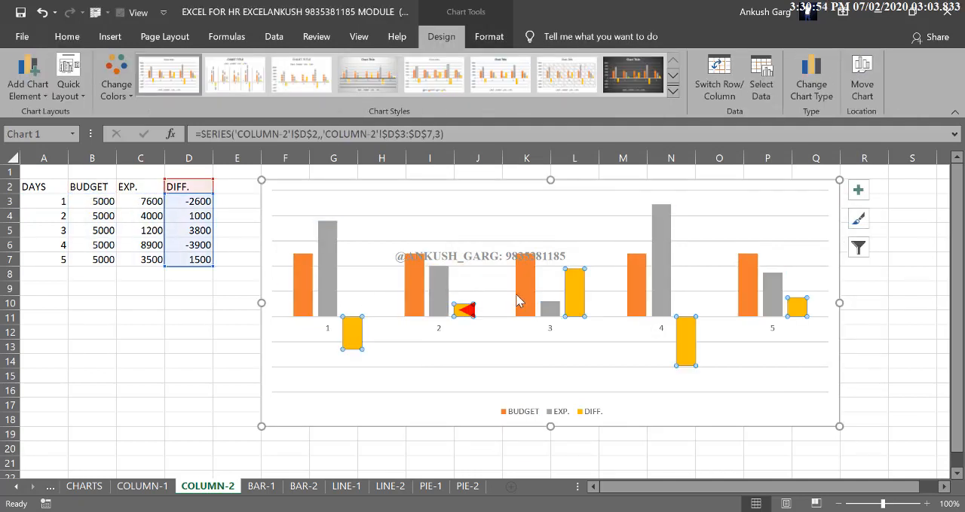
left_click(525, 305)
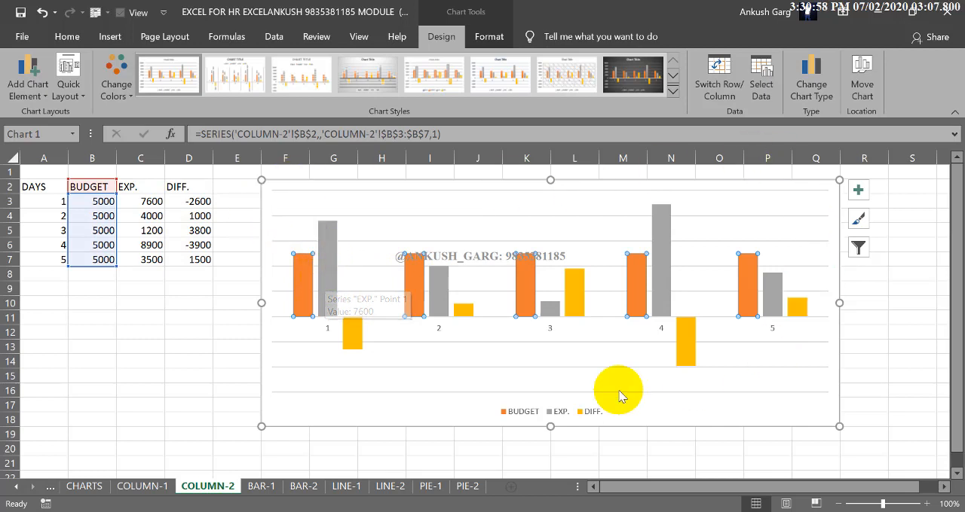
left_click(330, 256)
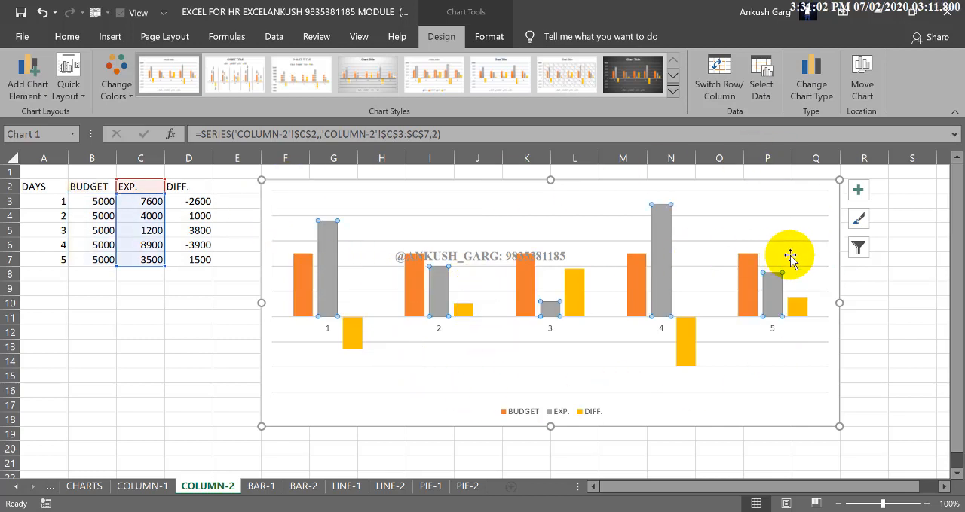
- Fill the BUDGET column series with standard yellow
left_click(302, 279)
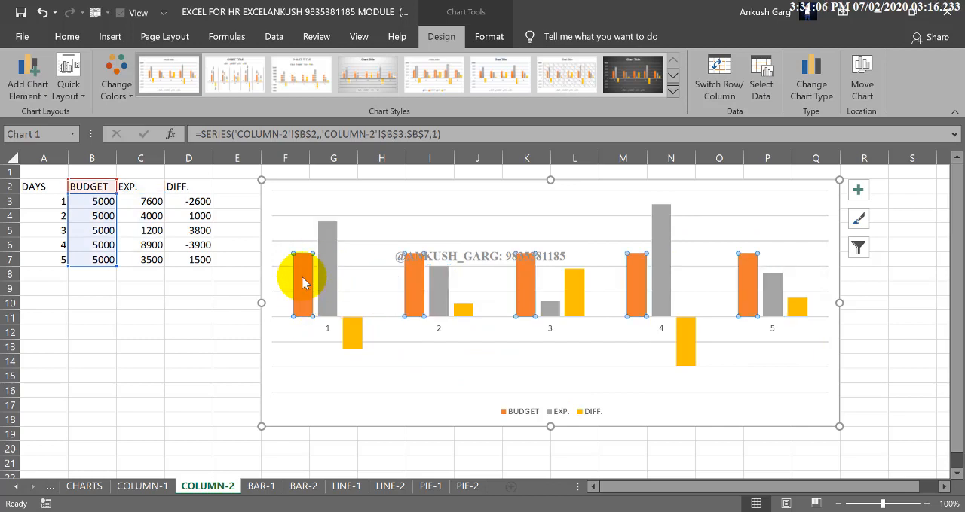
left_click(489, 36)
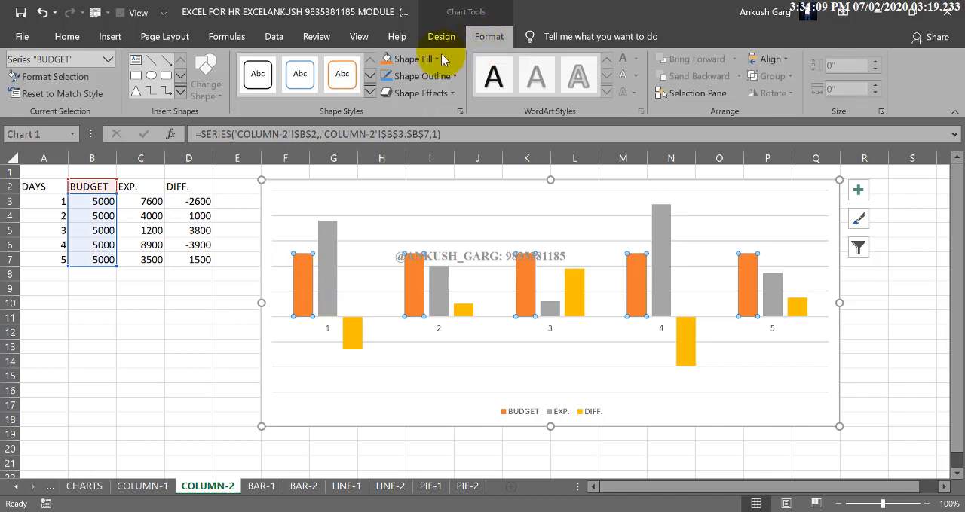
left_click(431, 60)
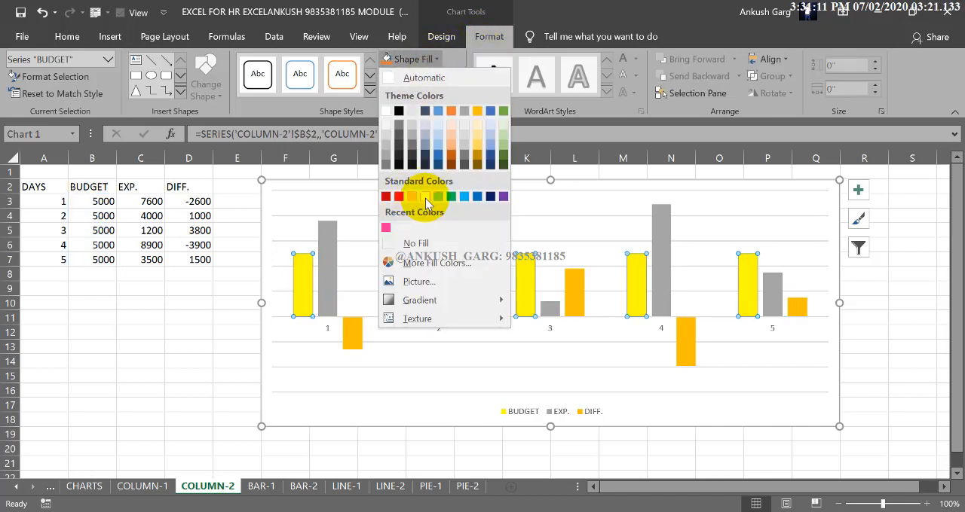
left_click(425, 198)
left_click(226, 289)
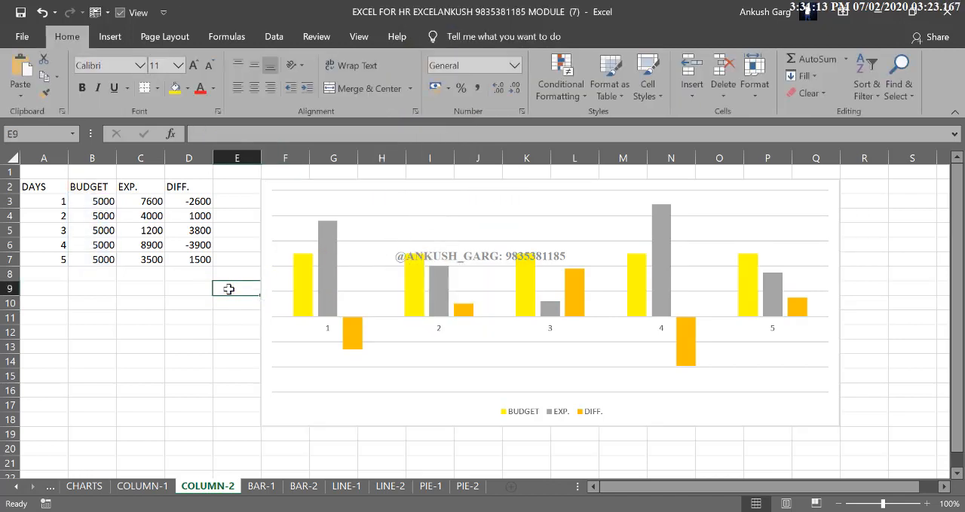
- Fill the EXP. column series with standard green
mouse_move(322, 287)
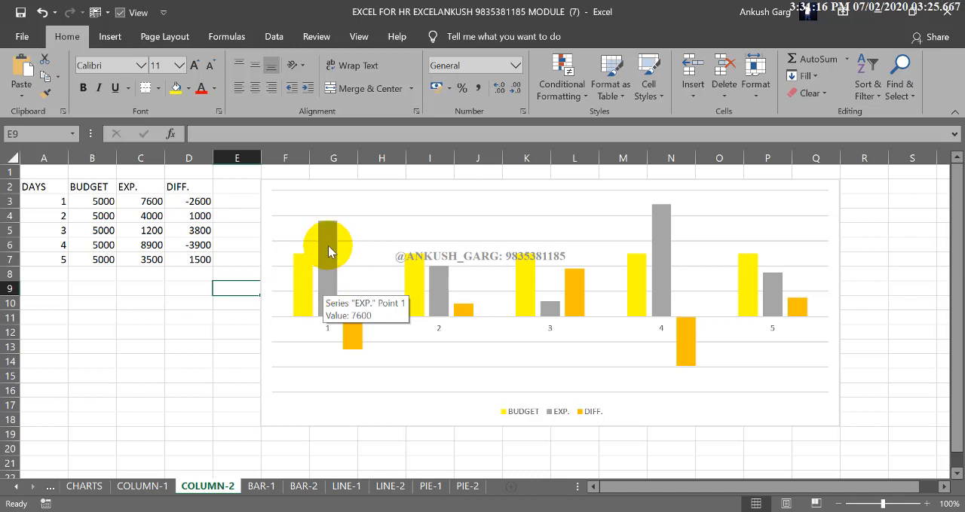
left_click(329, 251)
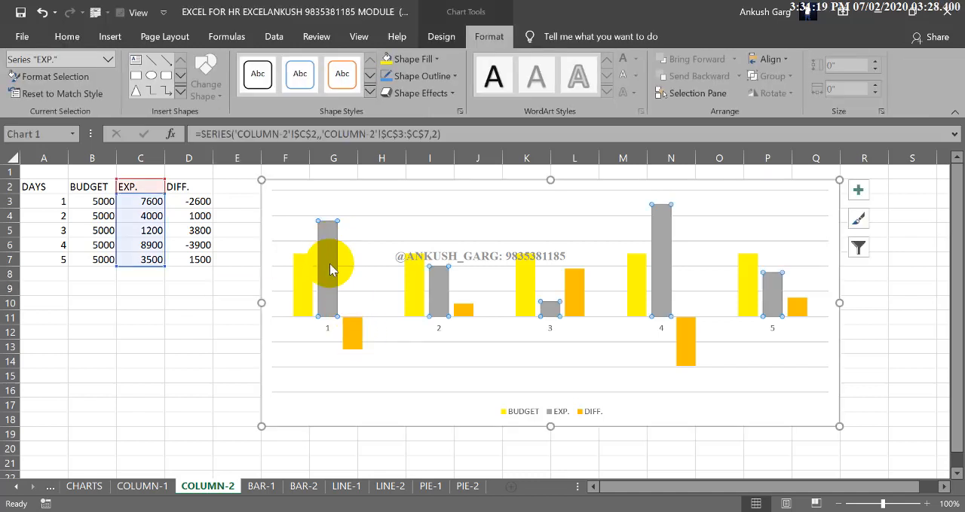
left_click(436, 60)
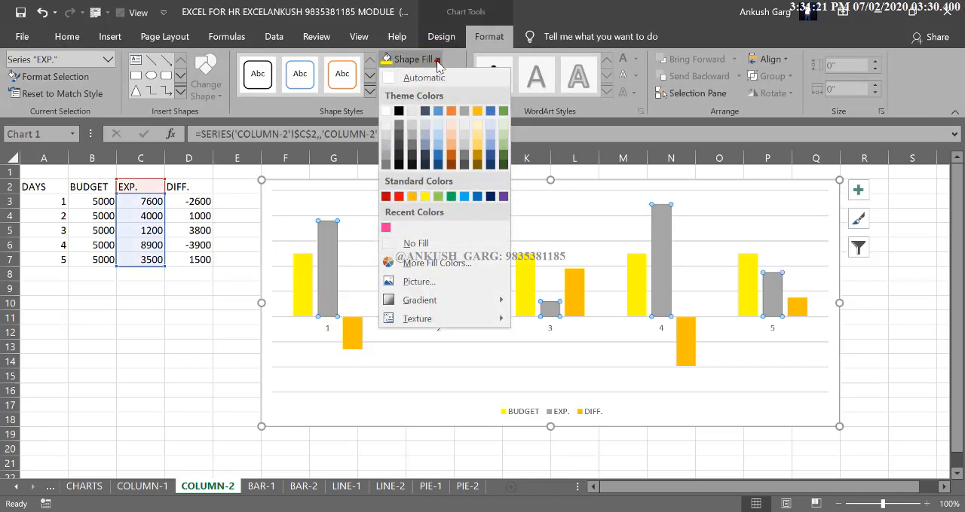
left_click(451, 196)
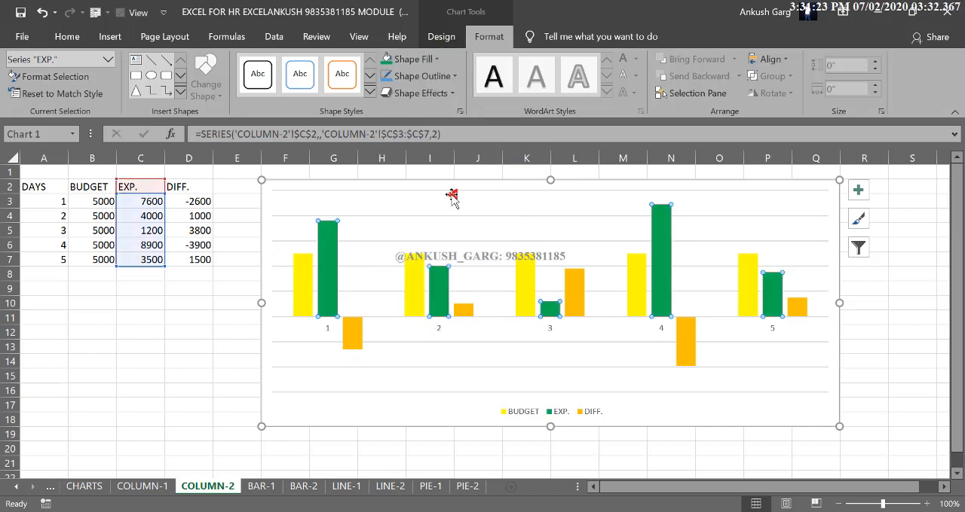
- Fill the DIFF. column series with standard red
left_click(352, 326)
left_click(437, 59)
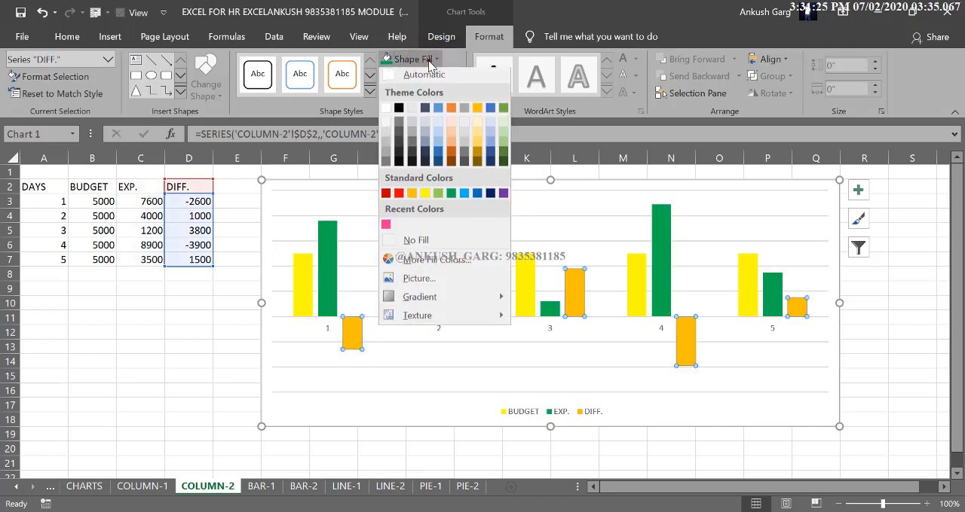
left_click(402, 196)
left_click(194, 332)
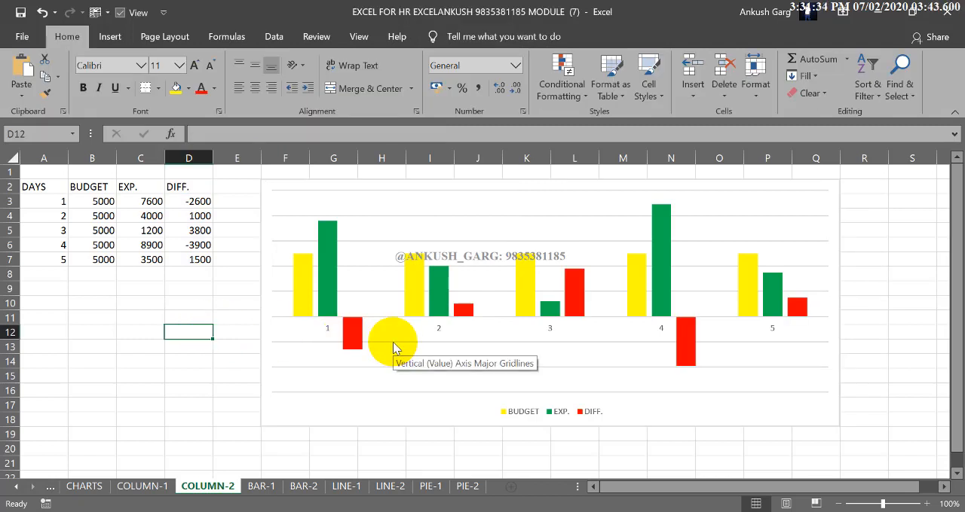
- Examine how the DIFF., EXP. and BUDGET series, and a single DIFF. column for day 3, are selected in the chart
left_click(576, 299)
left_click(576, 299)
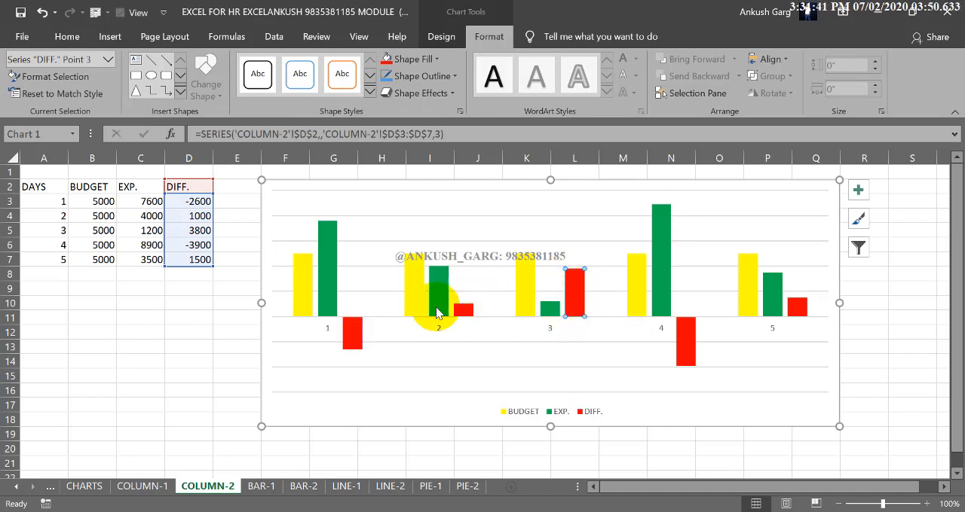
left_click(361, 336)
left_click(220, 317)
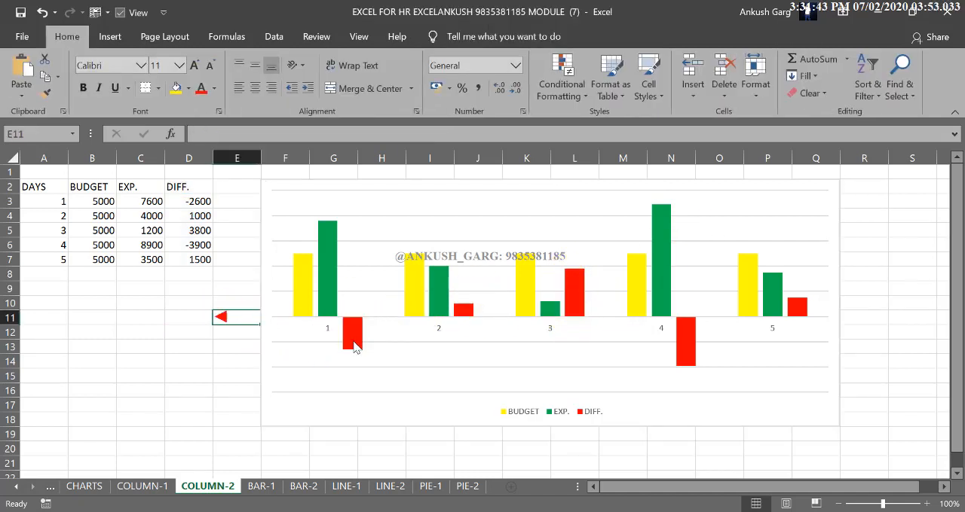
left_click(354, 339)
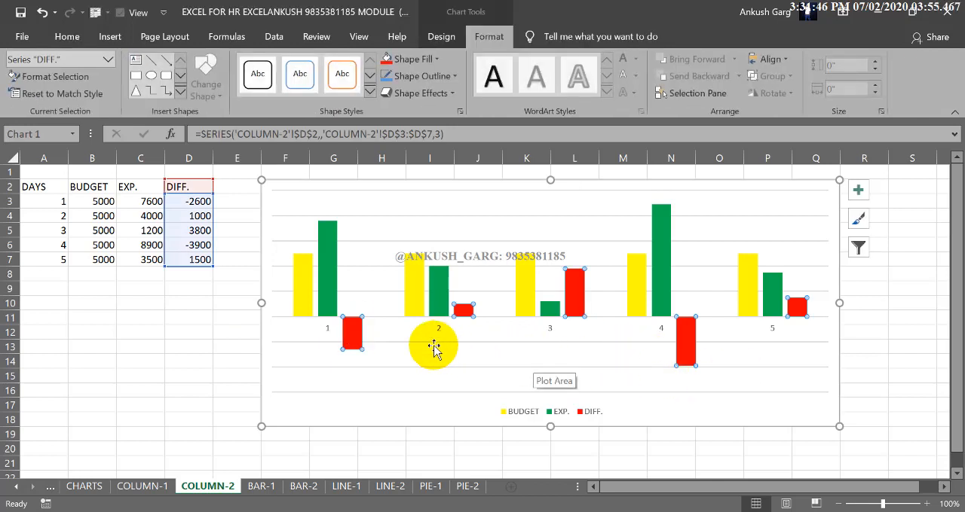
left_click(445, 299)
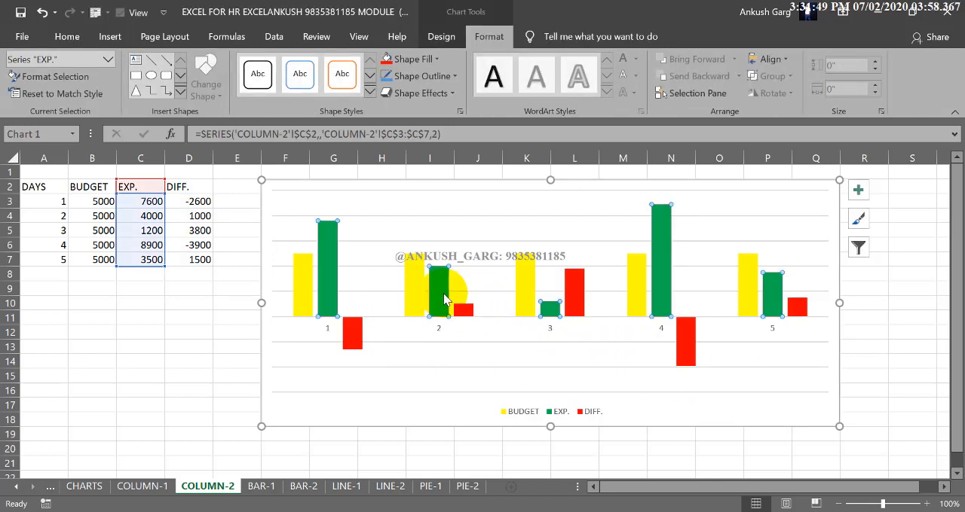
left_click(408, 286)
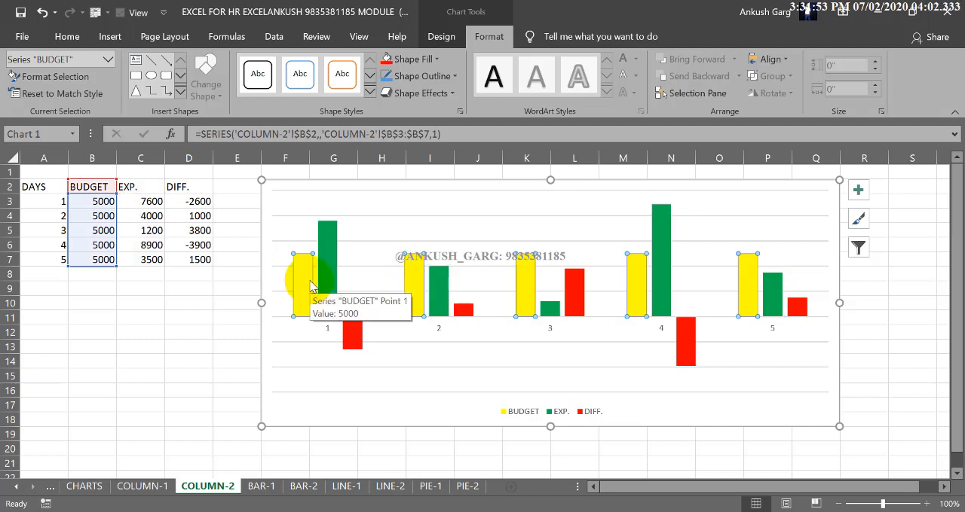
left_click(335, 259)
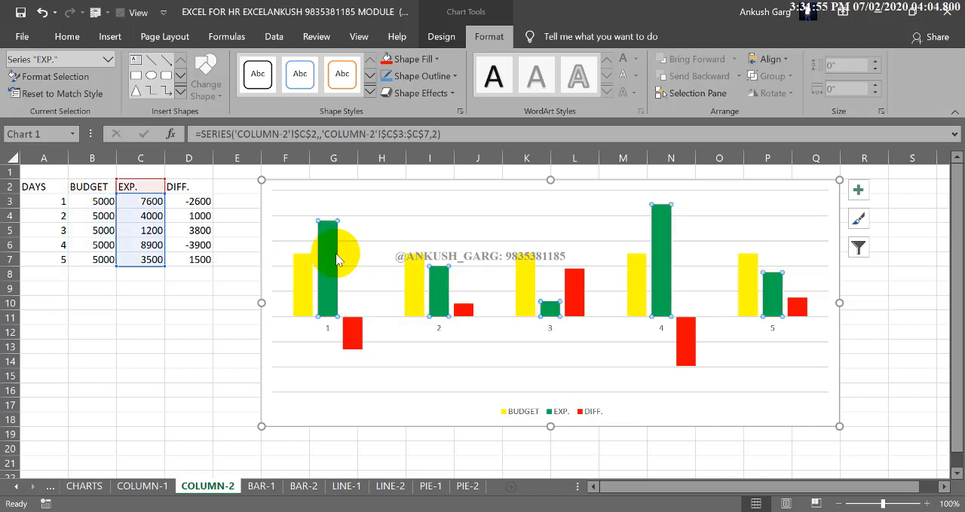
left_click(352, 327)
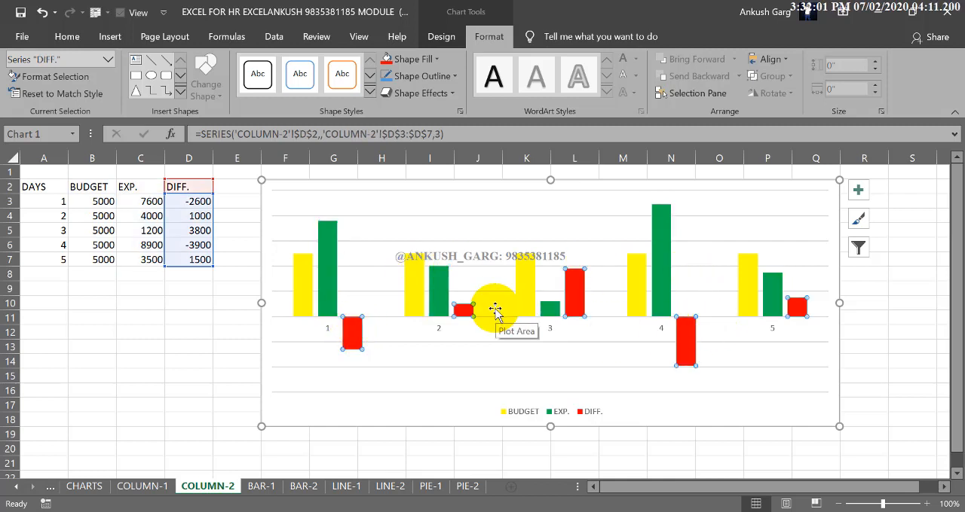
- Apply a quick layout with title, legend above the columns and data labels, and narrow the chart to about F2 to O18
left_click(441, 37)
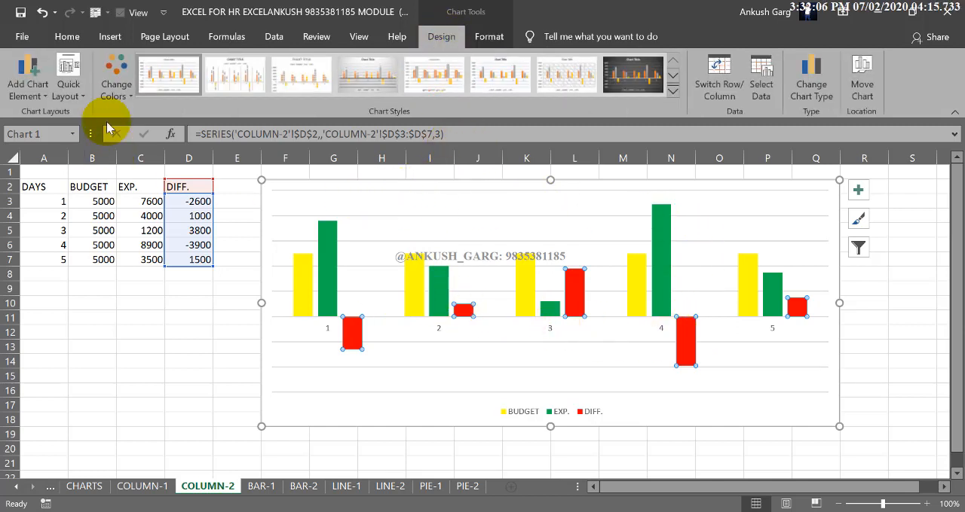
left_click(75, 86)
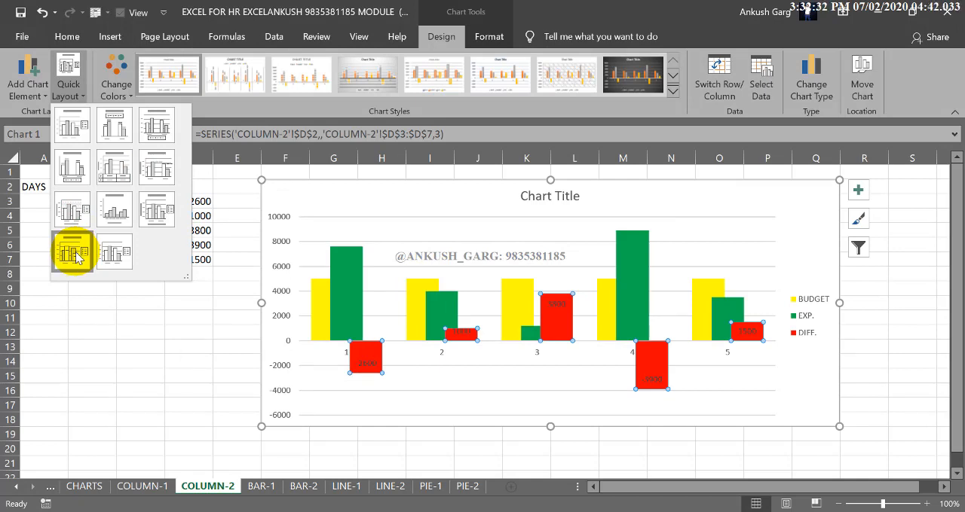
left_click(75, 252)
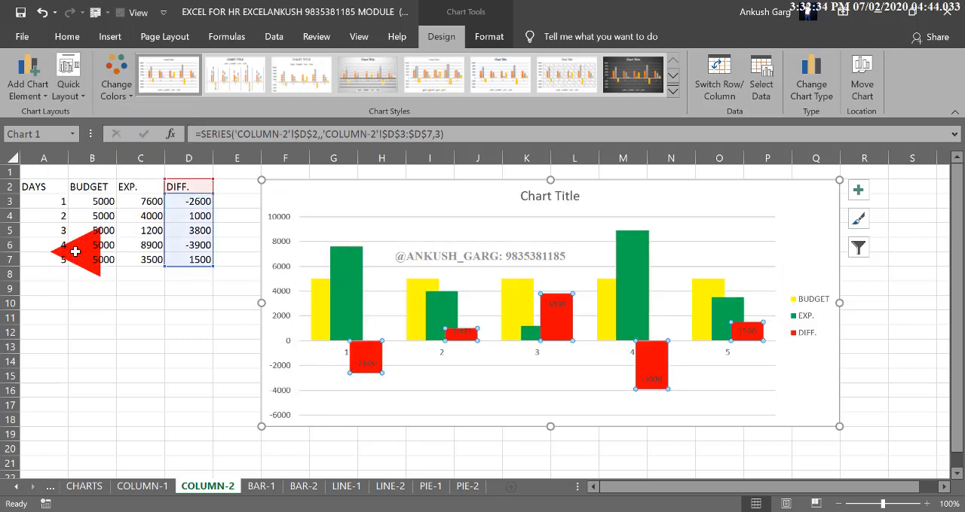
left_click_drag(837, 303, 768, 298)
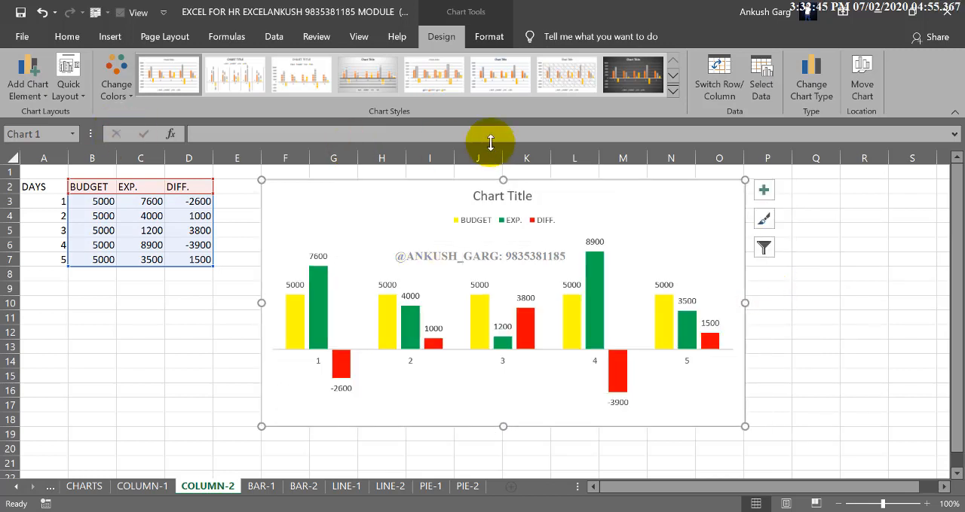
- Delete the chart title placeholder from the column chart
left_click(475, 198)
left_click(481, 197)
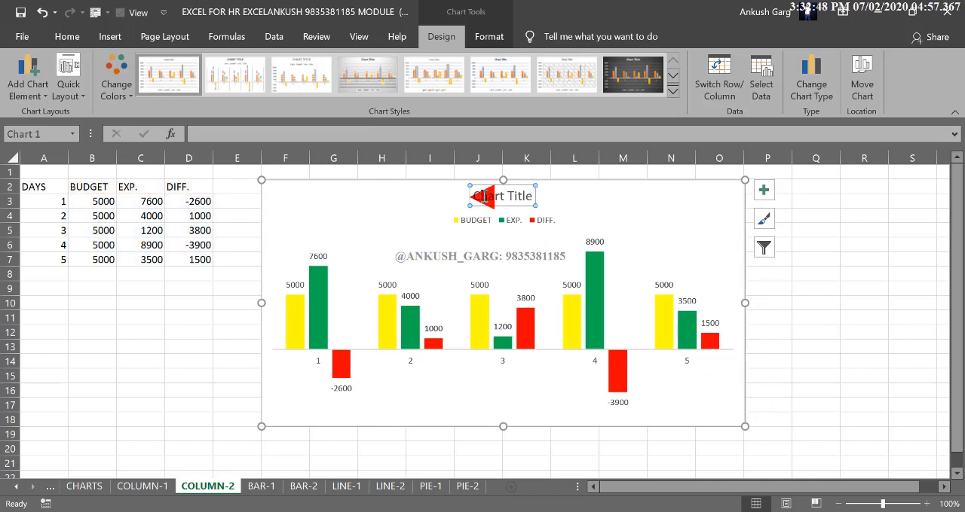
key("Delete")
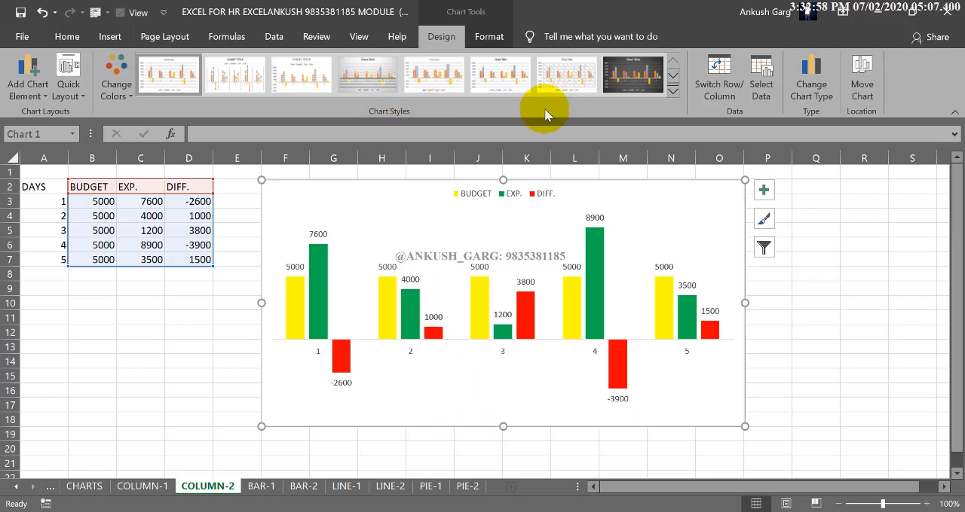
- Apply the second chart style, with narrow orange, grey and yellow columns, vertical separators and rotated data labels
left_click(673, 96)
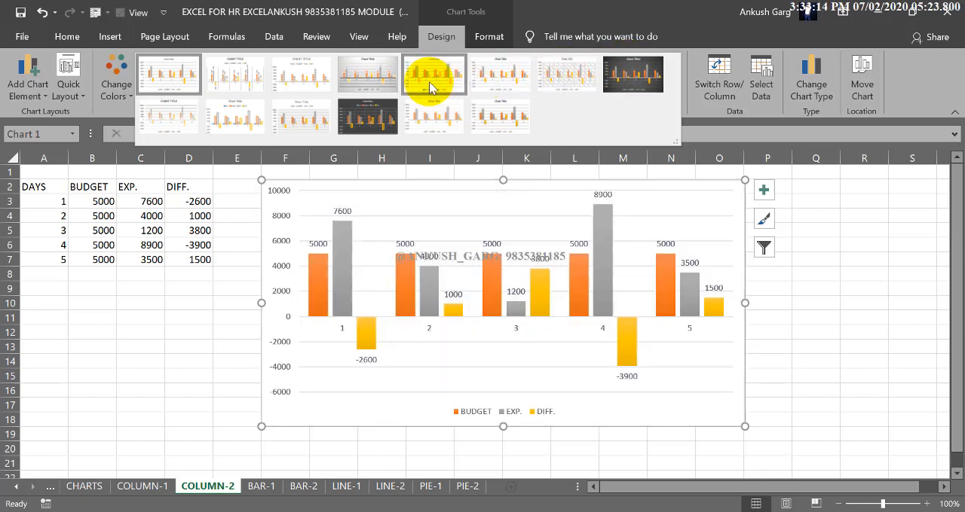
left_click(230, 85)
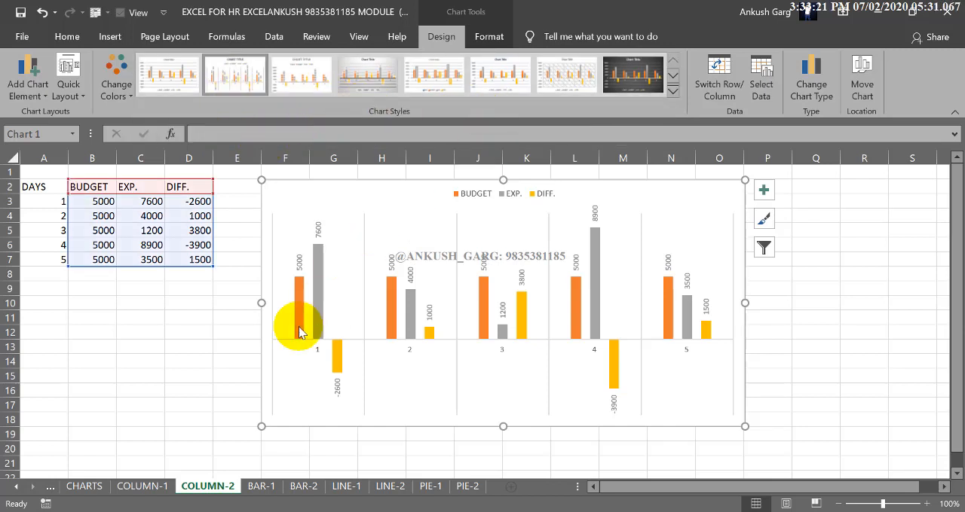
left_click(236, 333)
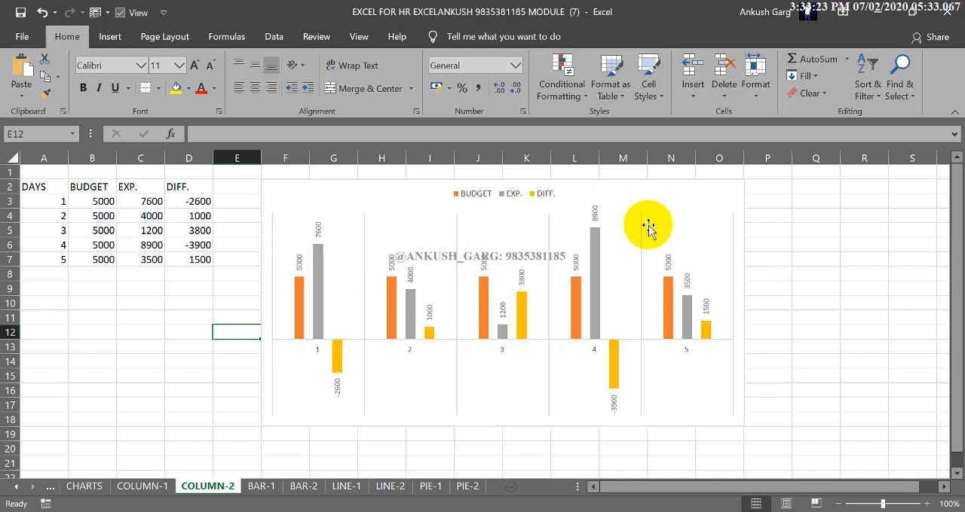
- Remove the chart area's border by setting its shape outline to No Outline
left_click(693, 185)
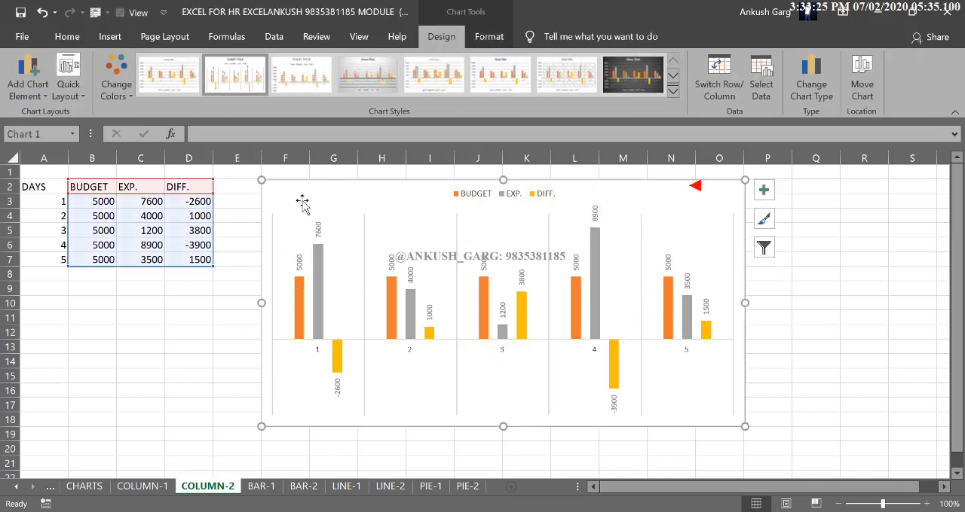
mouse_move(273, 184)
left_mouse_down()
mouse_move(251, 184)
mouse_move(276, 183)
left_mouse_up()
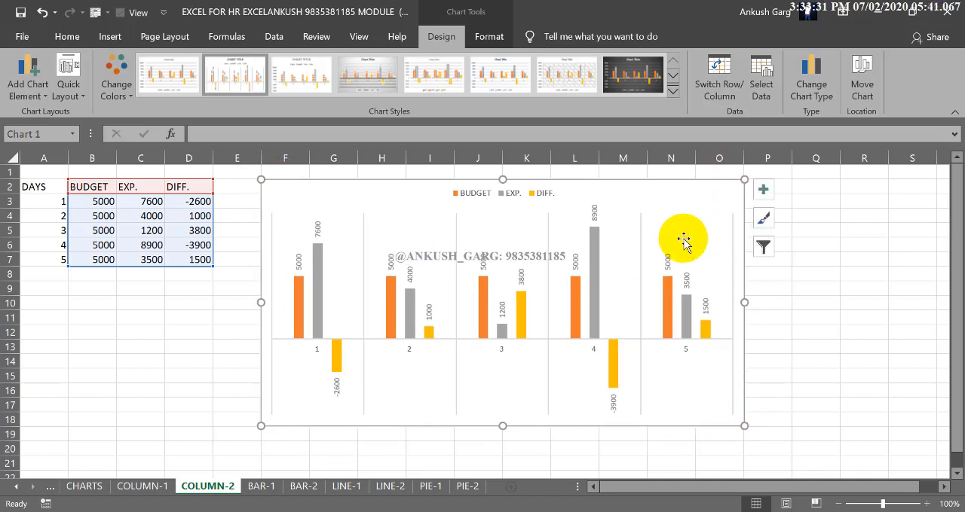
left_click(490, 37)
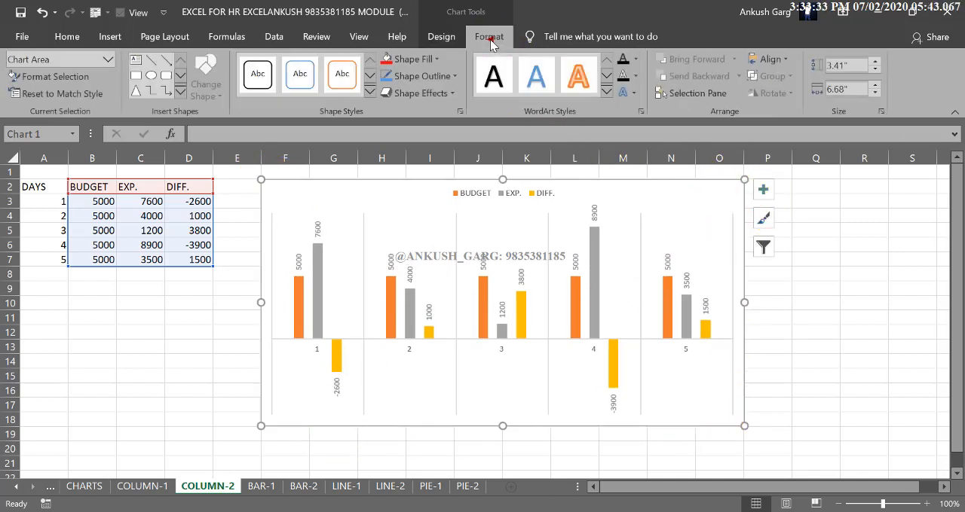
left_click(440, 76)
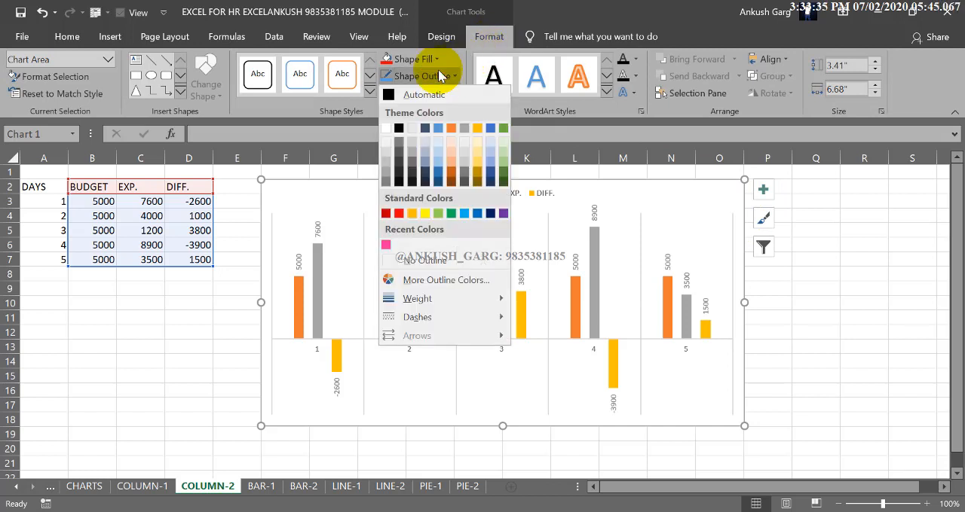
left_click(483, 256)
left_click(188, 300)
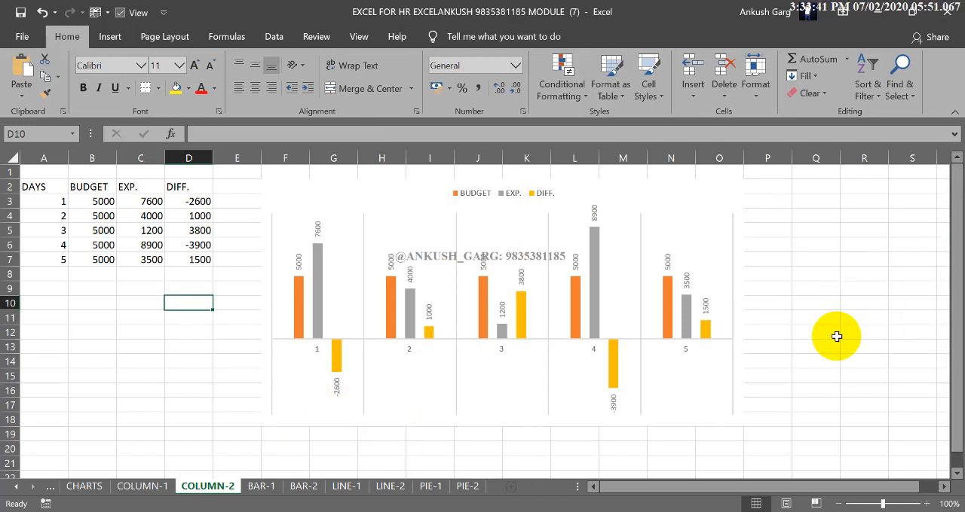
- Hide the worksheet gridlines on the COLUMN-2 sheet
left_click(829, 305)
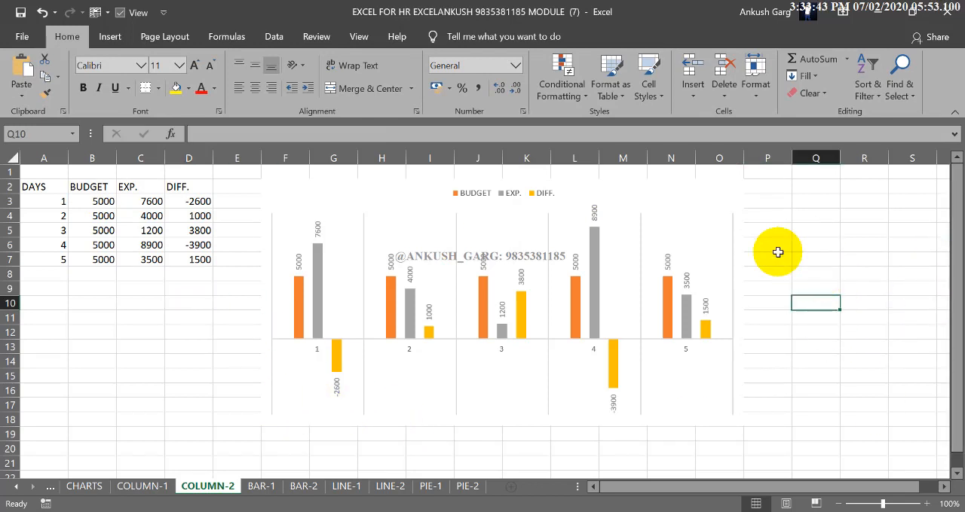
left_click(183, 45)
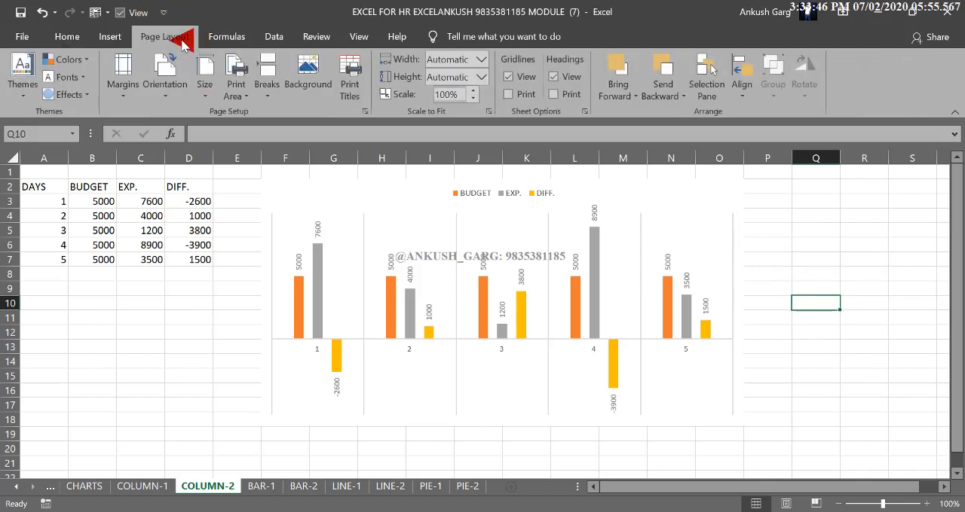
left_click(509, 77)
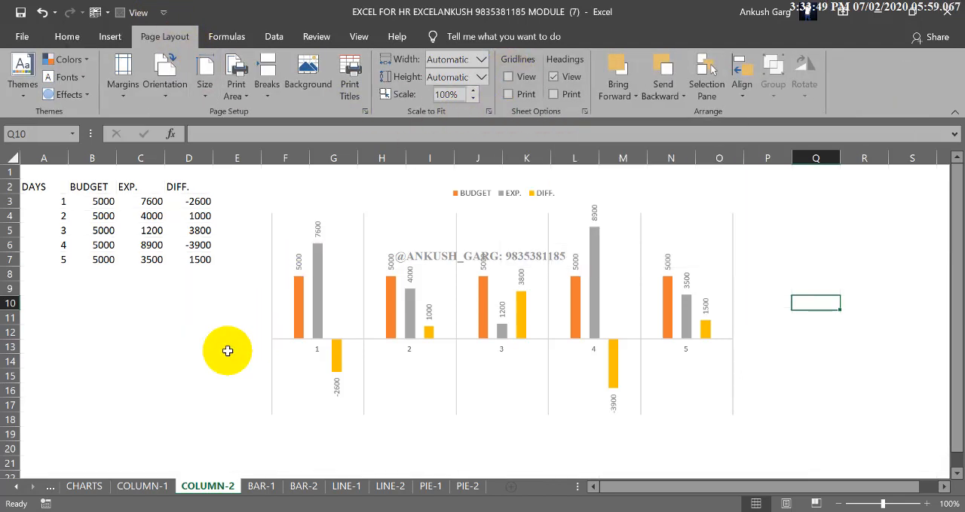
left_click(168, 374)
left_click(68, 36)
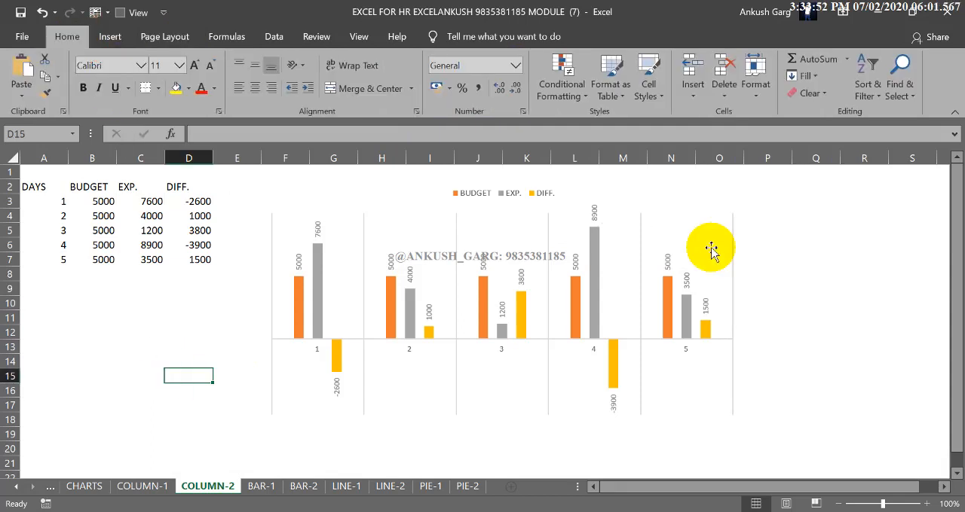
left_click(754, 256)
left_click(820, 300)
left_click(822, 300)
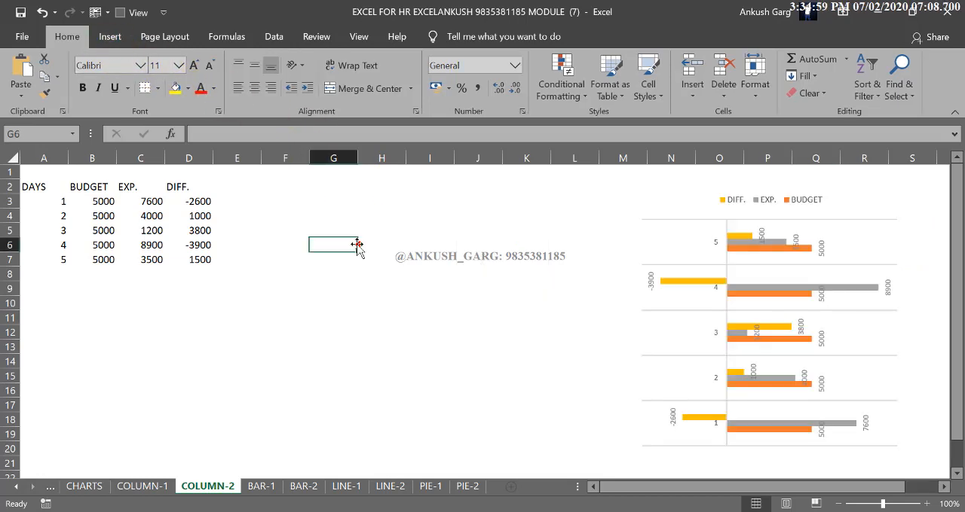
left_click_drag(35, 188, 43, 256)
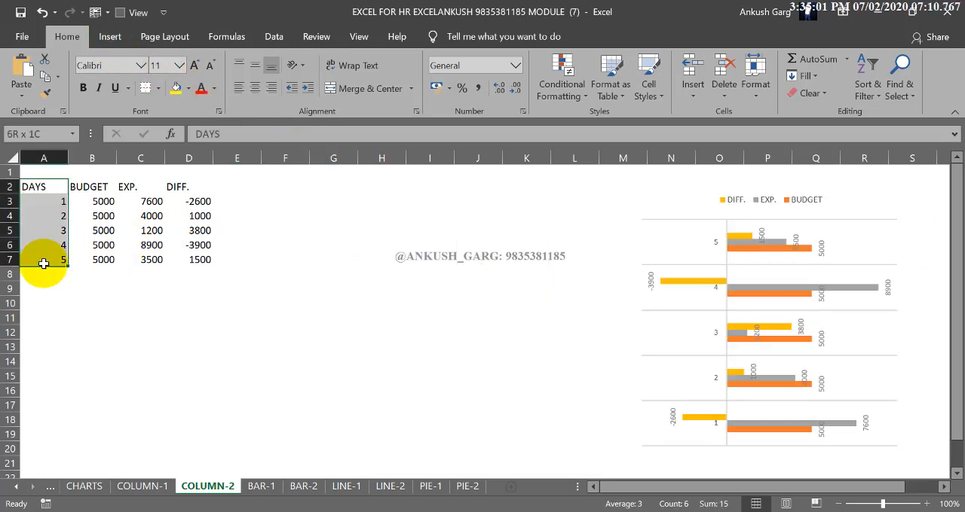
left_click_drag(177, 188, 181, 255)
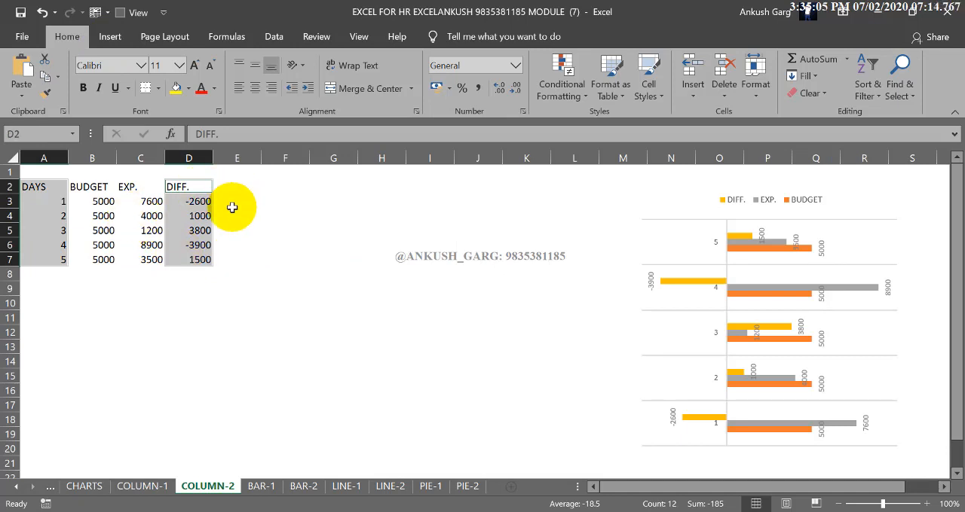
left_click(269, 237)
- Insert a 2-D clustered bar chart from the DAYS and DIFF. columns (A2:A7, D2:D7), then place it beside the table and narrow it
left_click_drag(57, 190, 63, 259)
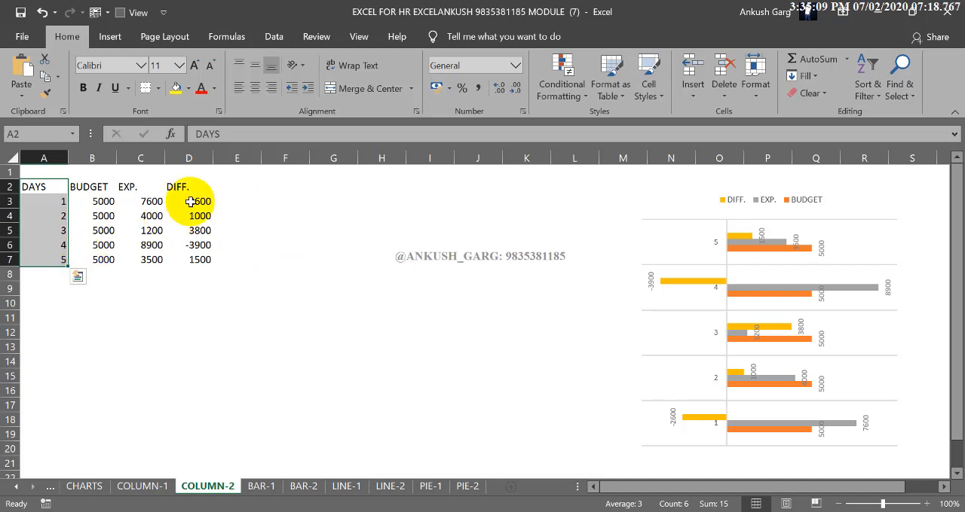
left_click_drag(188, 189, 188, 260)
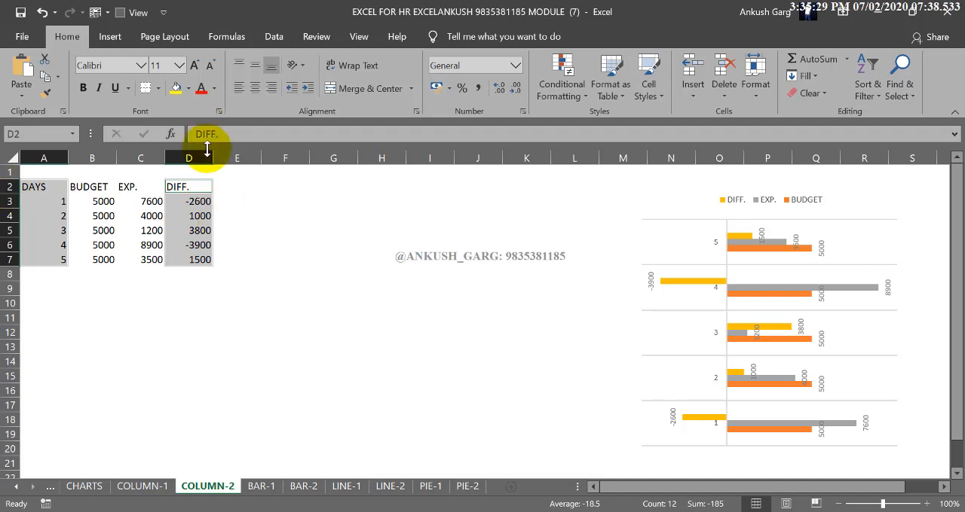
left_click(125, 39)
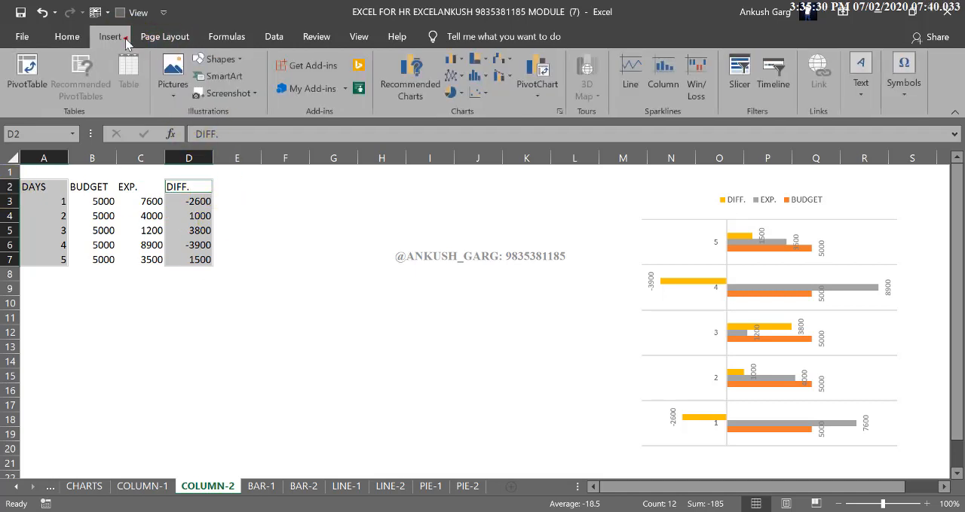
left_click(455, 60)
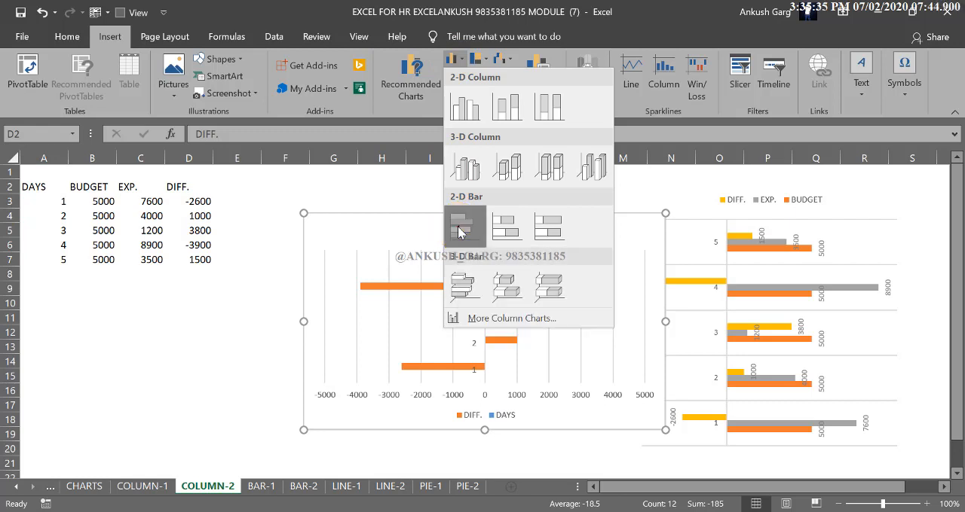
left_click(458, 226)
left_click_drag(556, 224, 499, 188)
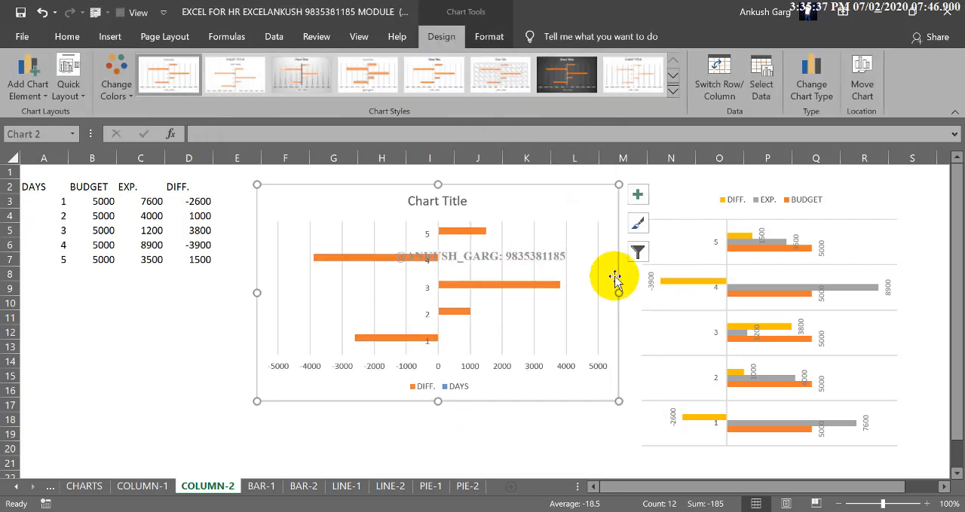
left_click_drag(619, 294, 549, 299)
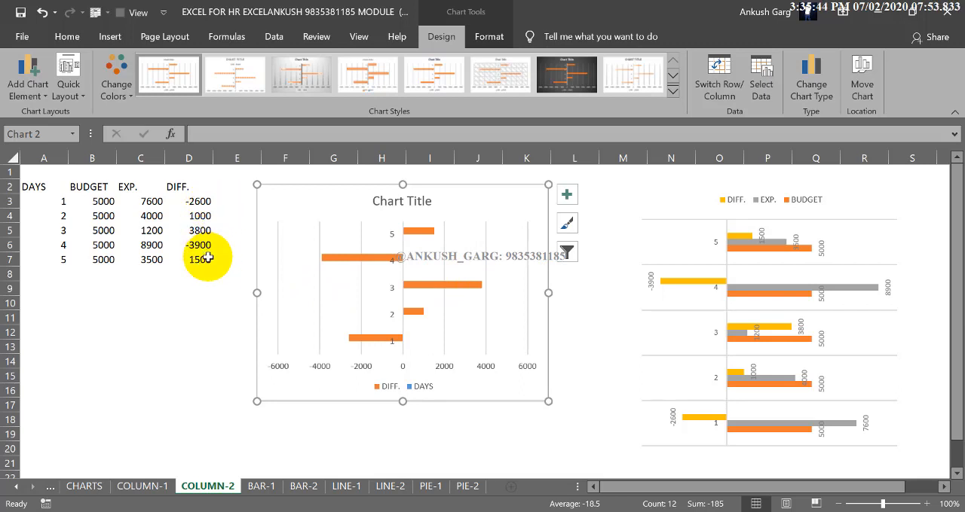
- Fill the negative DIFF. bars for days 4 and 1 with red
left_click(357, 264)
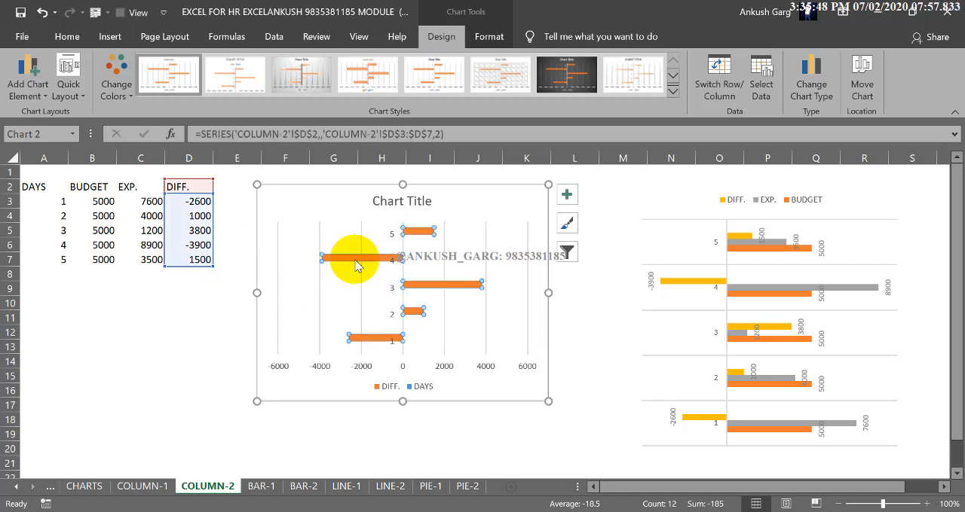
double_click(358, 264)
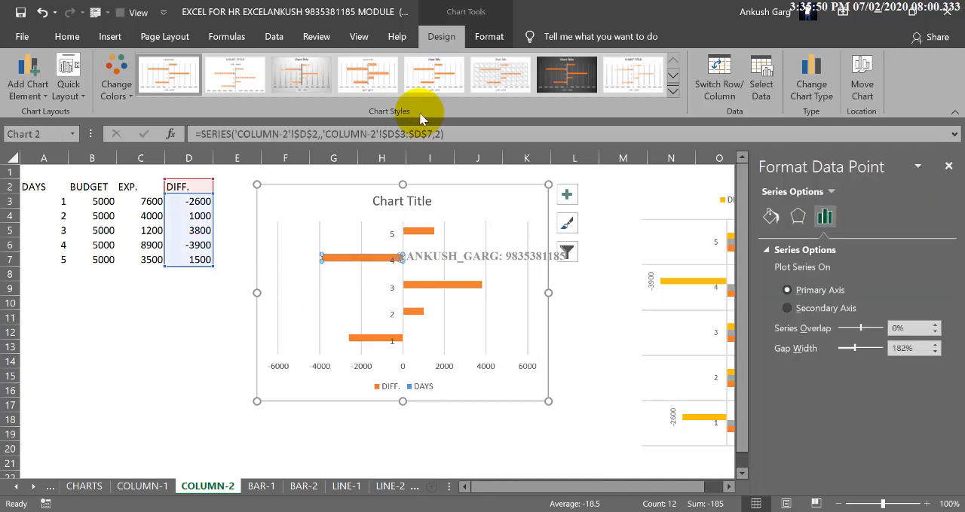
left_click(488, 36)
left_click(412, 63)
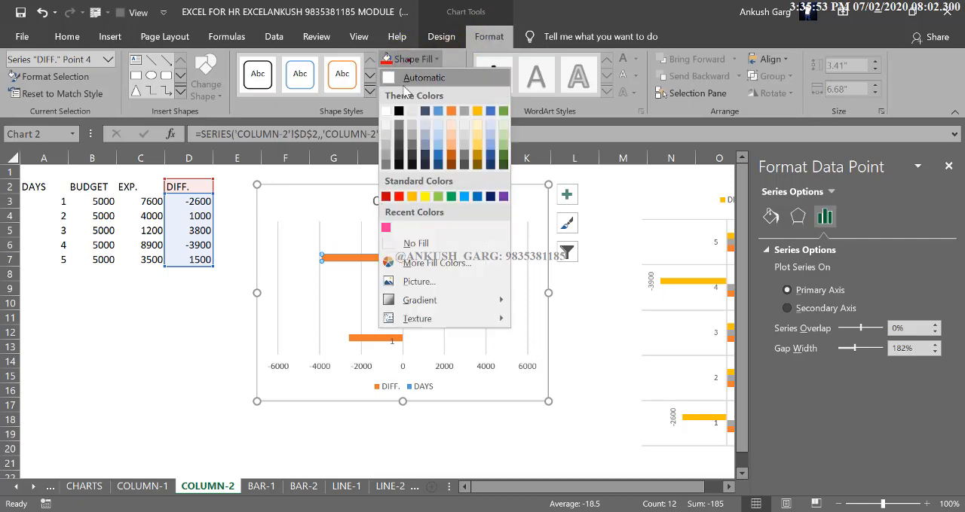
left_click(398, 192)
left_click(389, 337)
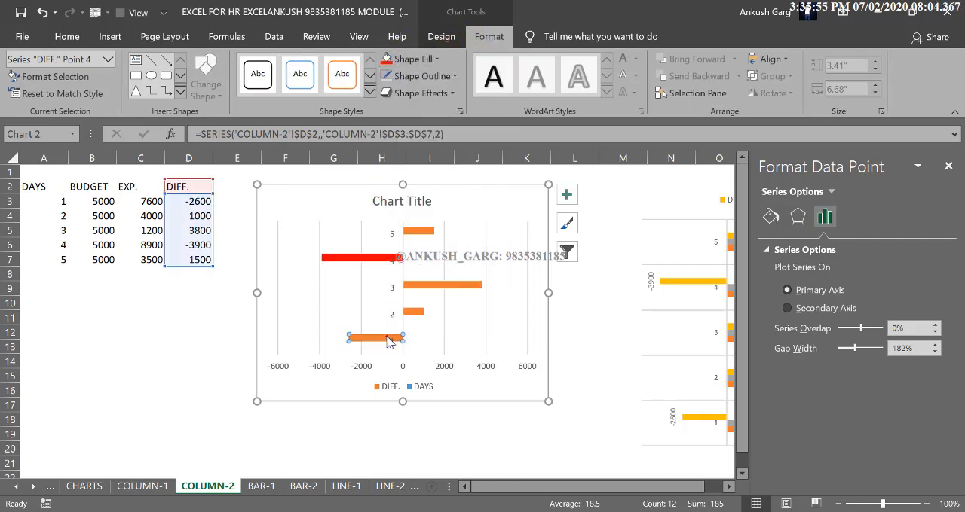
- Fill the positive DIFF. bars for days 5, 3 and 2 with green
left_click(413, 231)
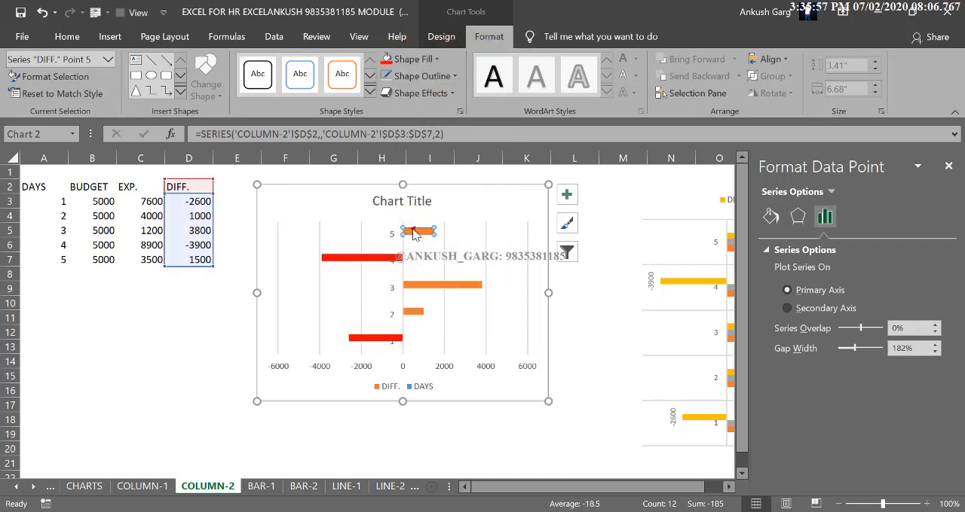
left_click(429, 59)
left_click(452, 193)
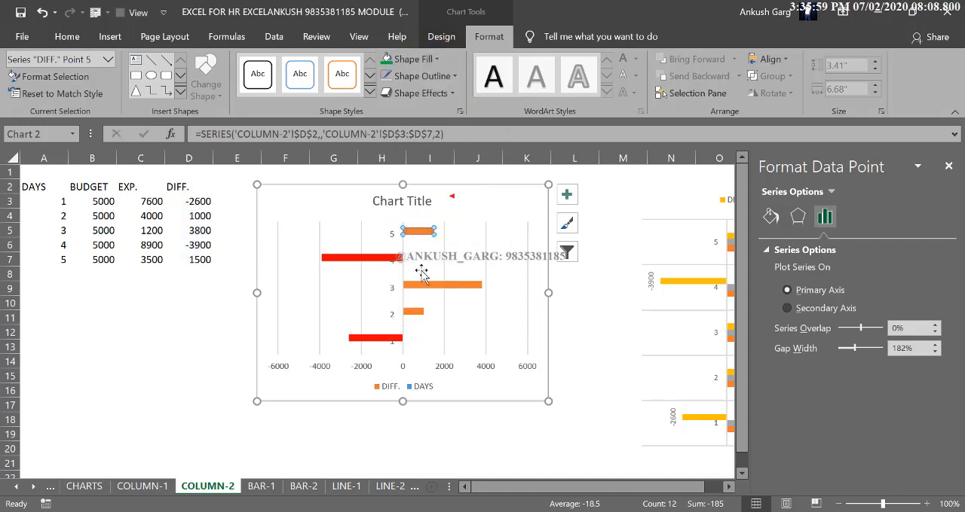
left_click(386, 59)
left_click(415, 312)
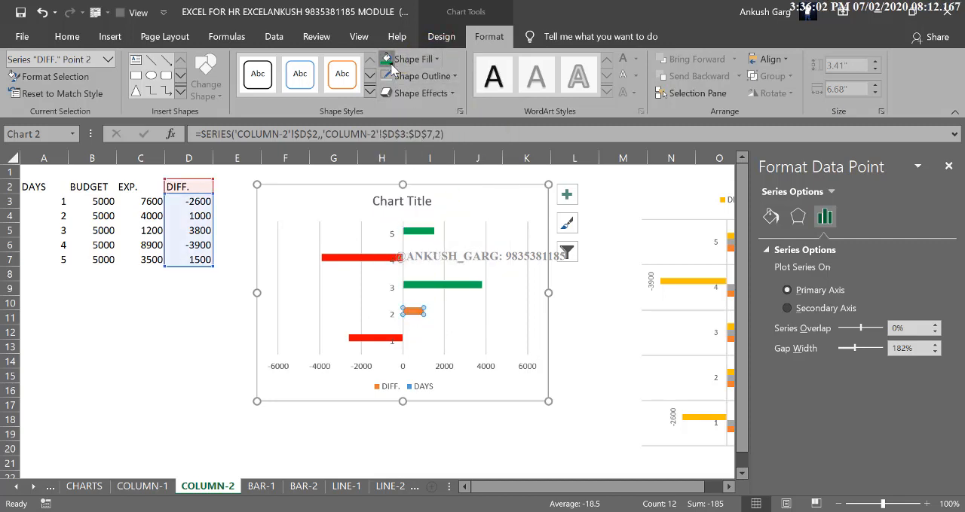
left_click(204, 344)
- Delete the title placeholder from the DIFF. bar chart
left_click(394, 202)
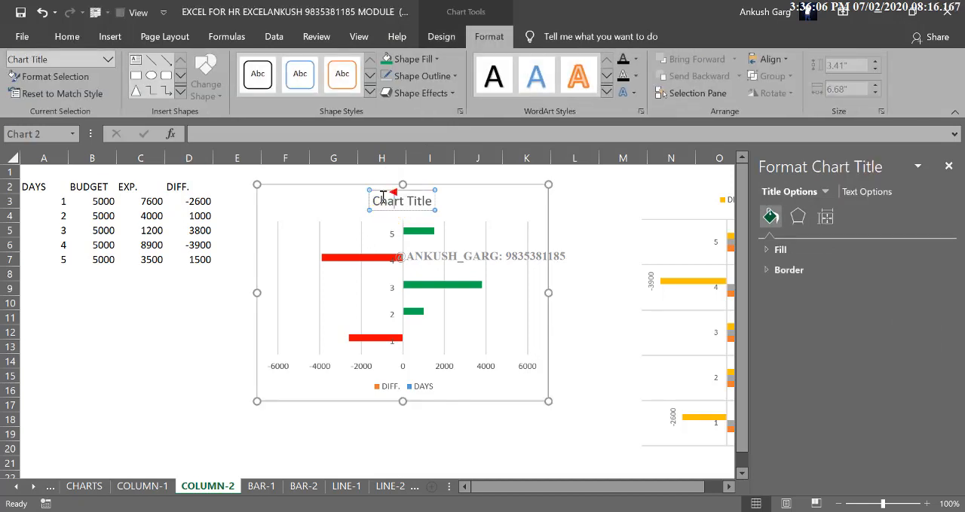
left_click(412, 208)
left_click(411, 207)
key("Delete")
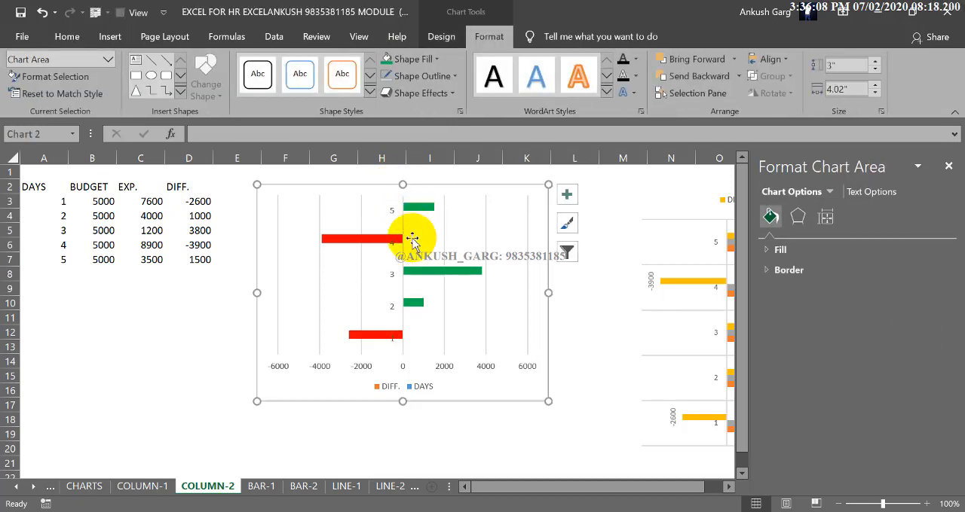
- Delete the legend and the horizontal value axis from the DIFF. bar chart
left_click(416, 388)
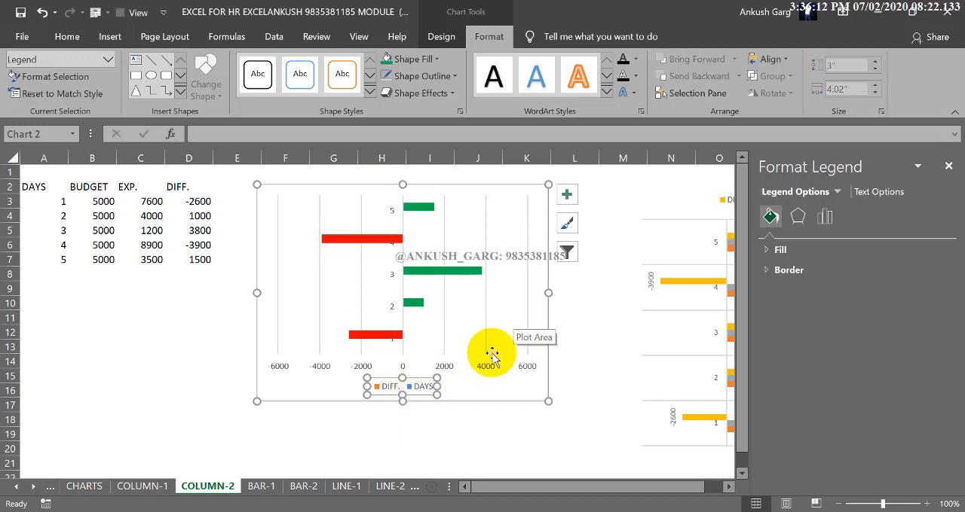
key("Delete")
left_click(448, 386)
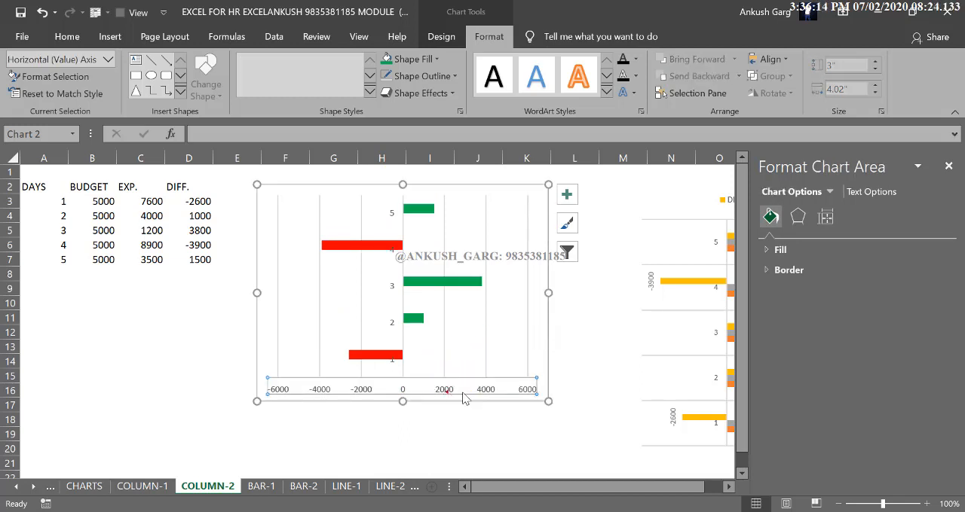
key("Delete")
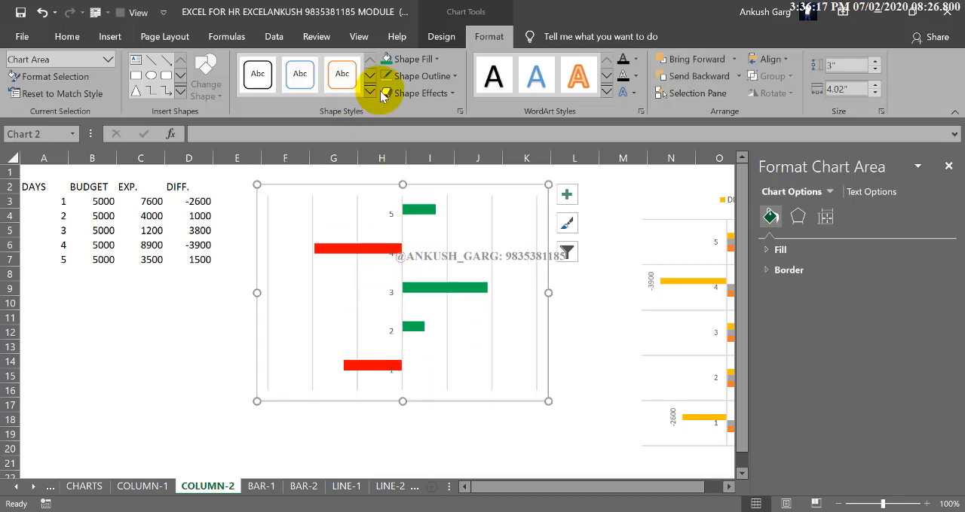
- Apply the second quick layout, with data labels and no vertical gridlines, to the DIFF. bar chart
left_click(441, 36)
left_click(68, 89)
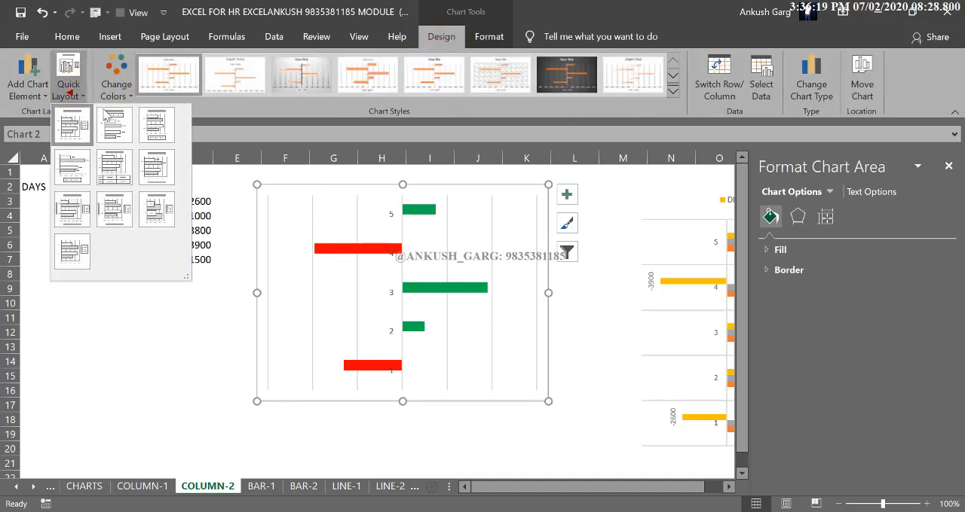
left_click(113, 120)
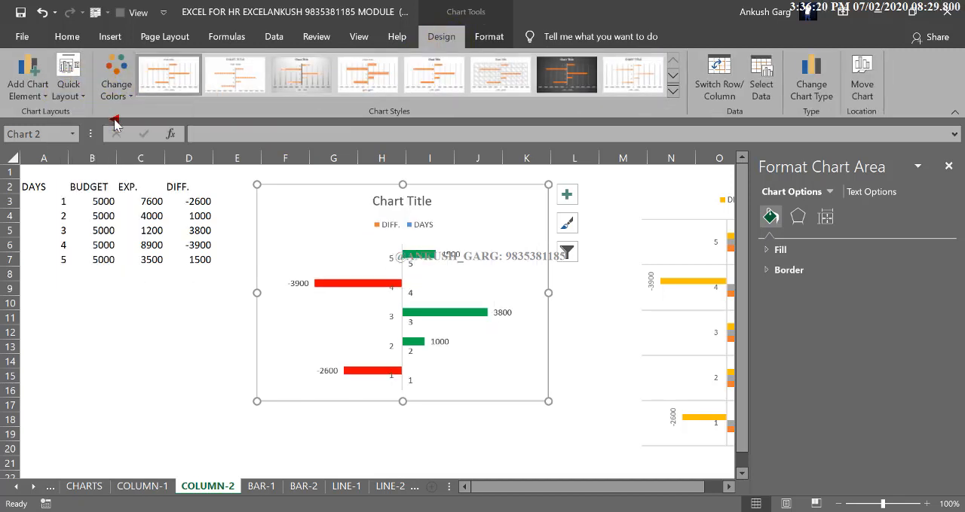
- Remove the legend and chart title that the new layout added
left_click(390, 227)
key("Delete")
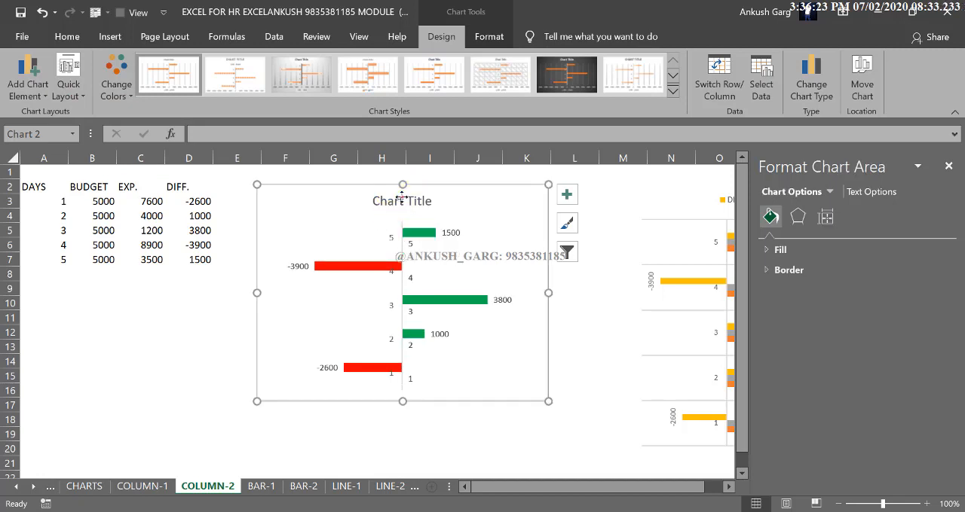
left_click(401, 201)
key("Delete")
left_click(324, 194)
left_click_drag(324, 195, 325, 191)
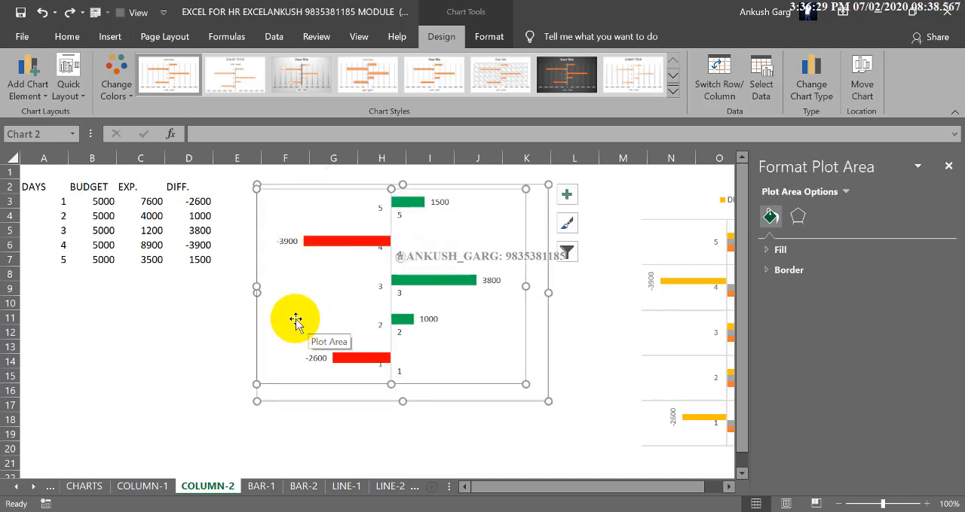
left_click(204, 330)
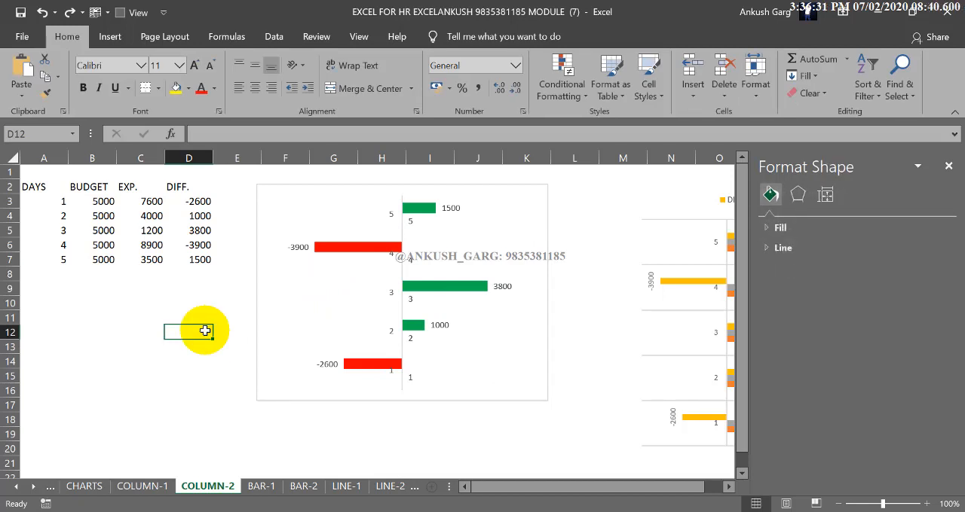
- Delete the data labels of the DAYS series, keeping the DIFF. value labels
left_click(416, 294)
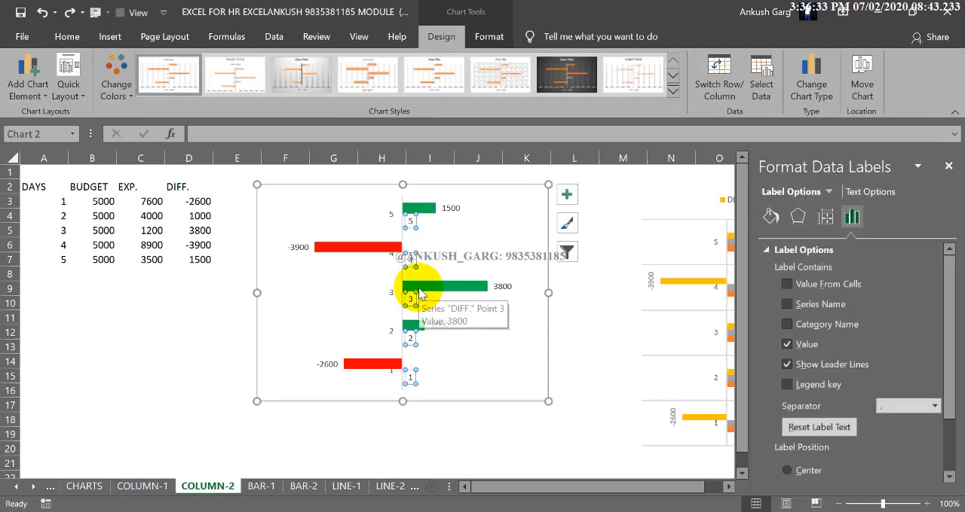
key("Delete")
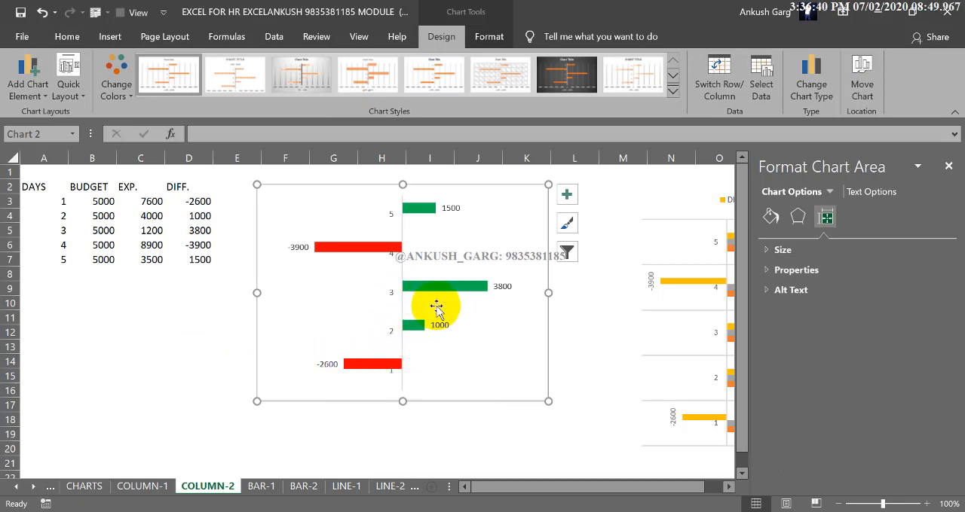
- Shift the plot area slightly inside the DIFF. bar chart and close the shape formatting pane
left_click(459, 196)
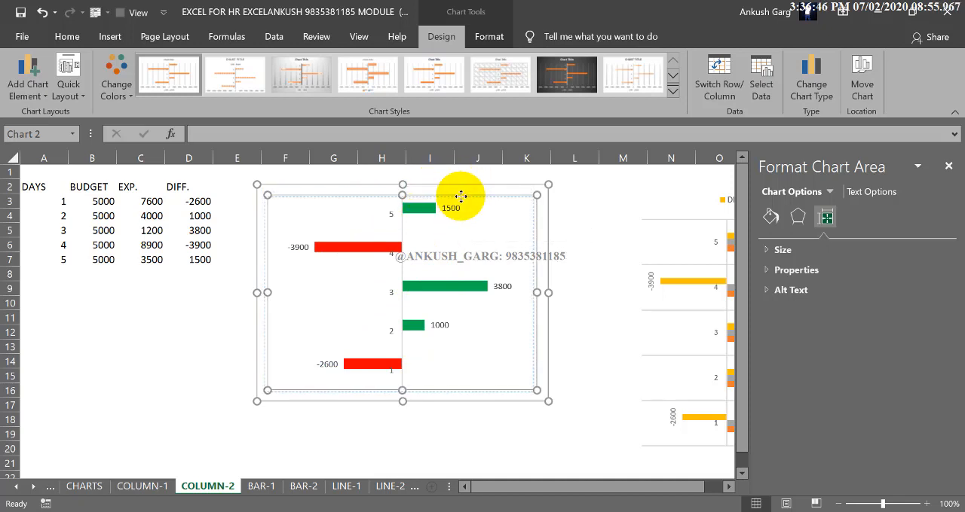
left_click_drag(463, 196, 461, 196)
left_click(176, 338)
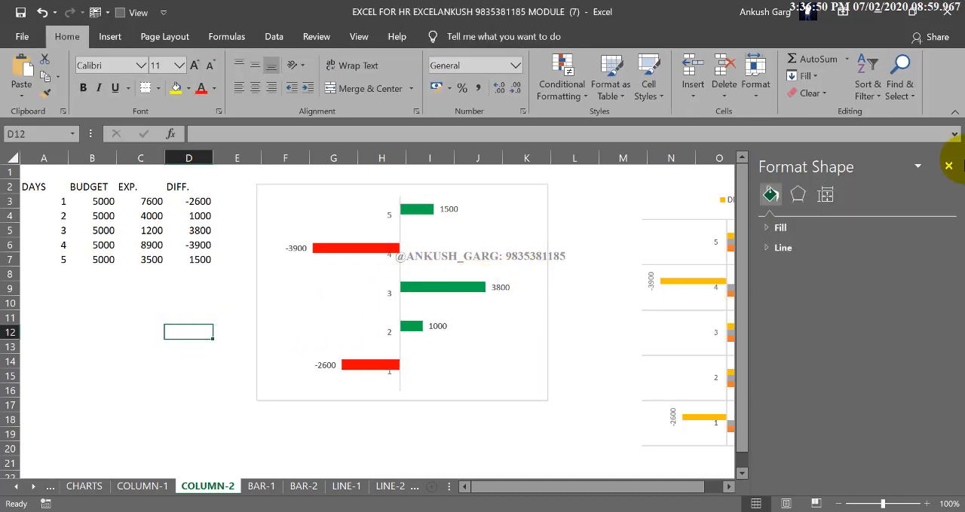
left_click(948, 167)
- On the BAR-1 sheet, insert a 2-D clustered bar chart from A2:D7, placed beside the table and made taller
left_click(261, 486)
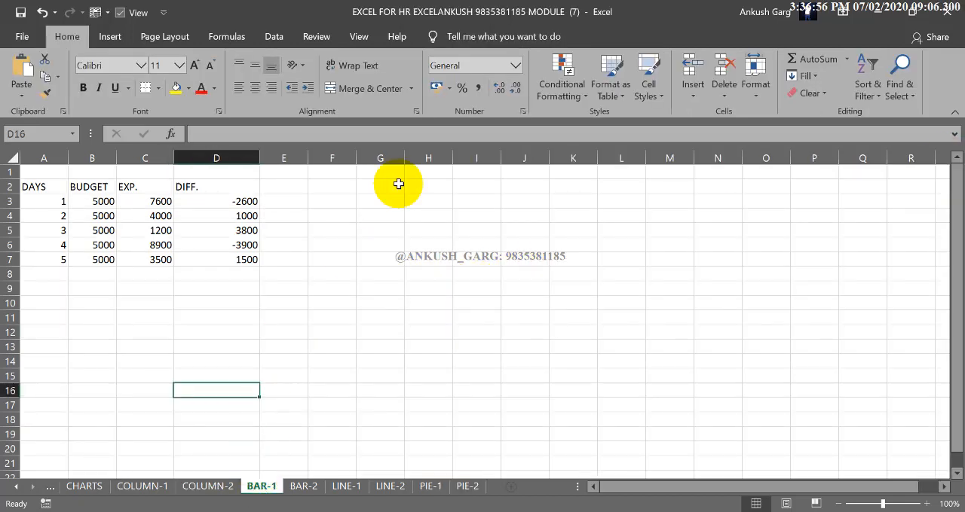
left_click_drag(62, 188, 239, 259)
left_click(110, 36)
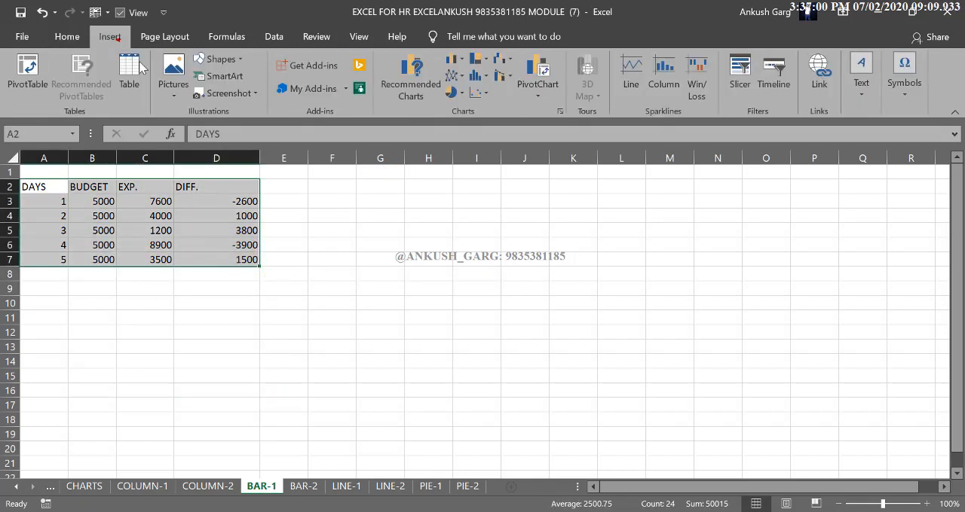
left_click(457, 60)
left_click_drag(461, 225, 451, 192)
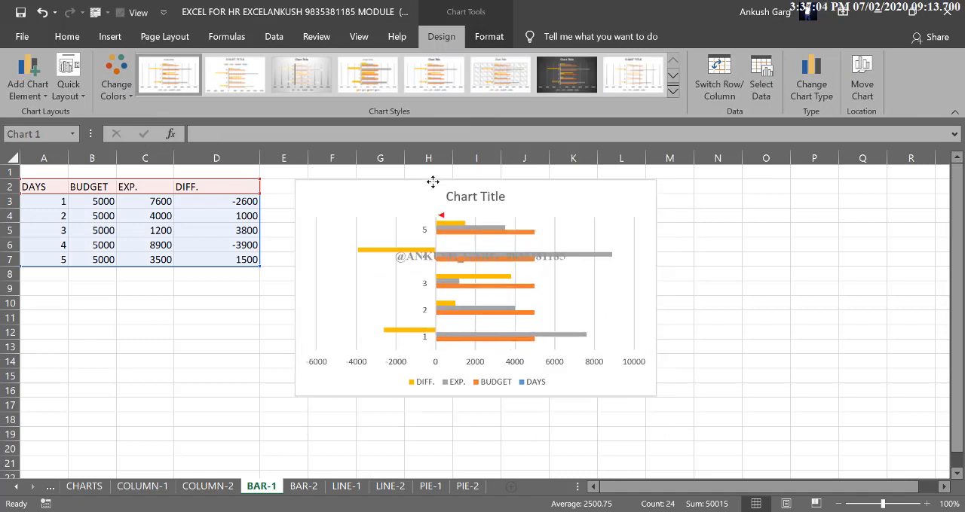
left_click_drag(474, 413, 475, 445)
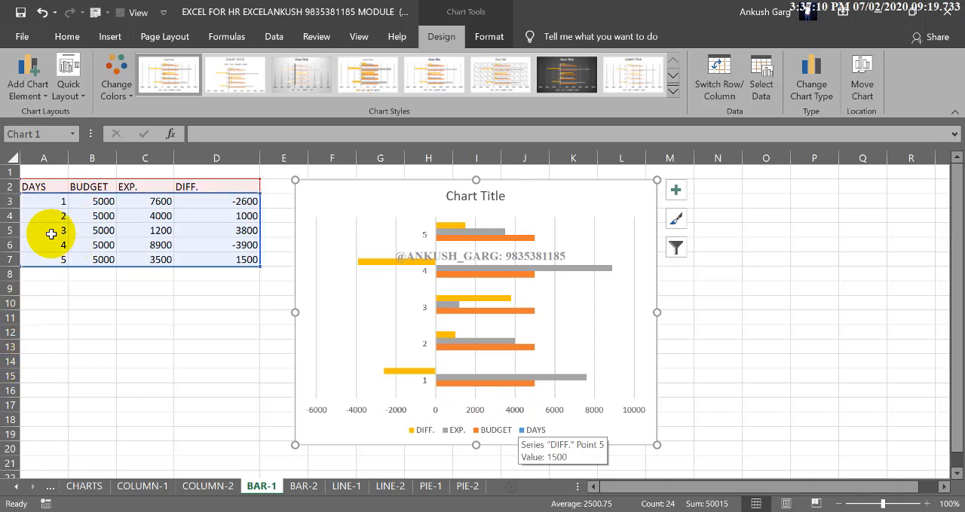
- Remove the DAYS series from the BAR-1 chart's data source, keeping BUDGET, EXP. and DIFF
left_click(440, 435)
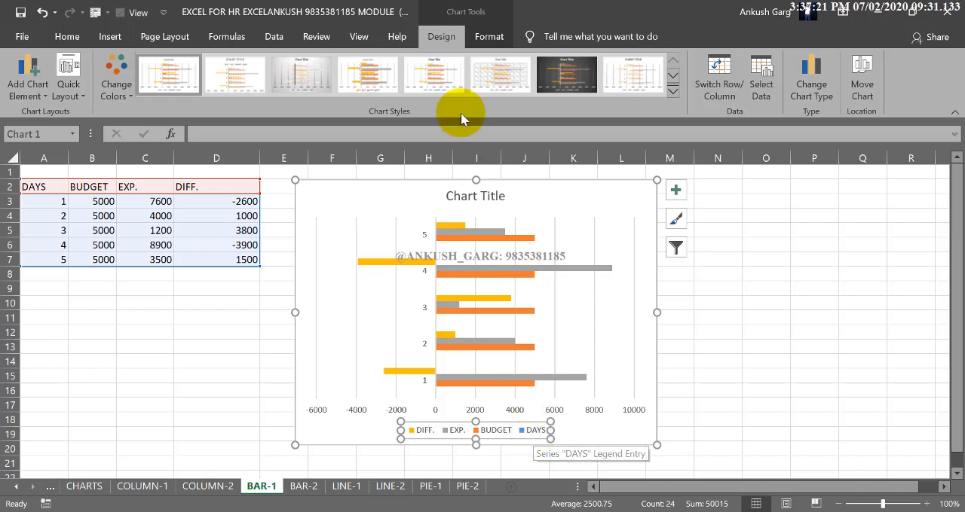
left_click(772, 94)
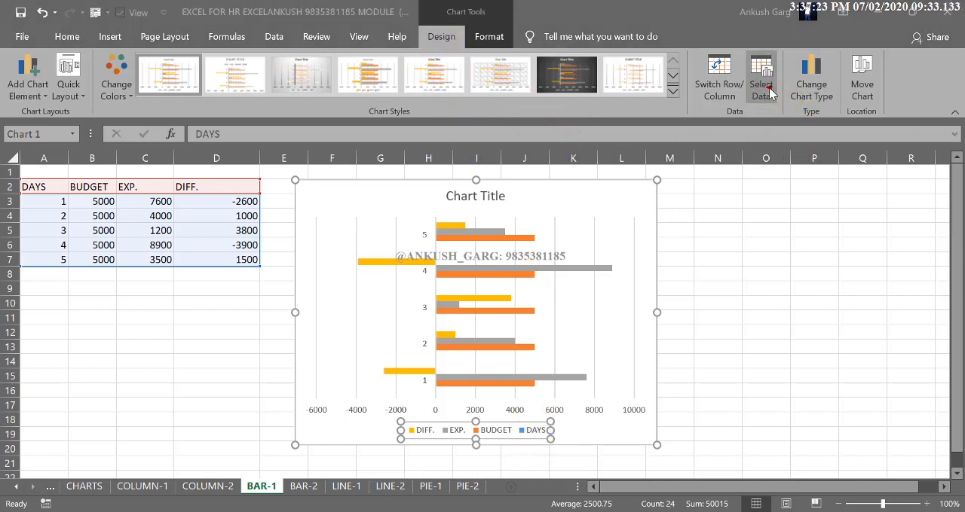
left_click(539, 279)
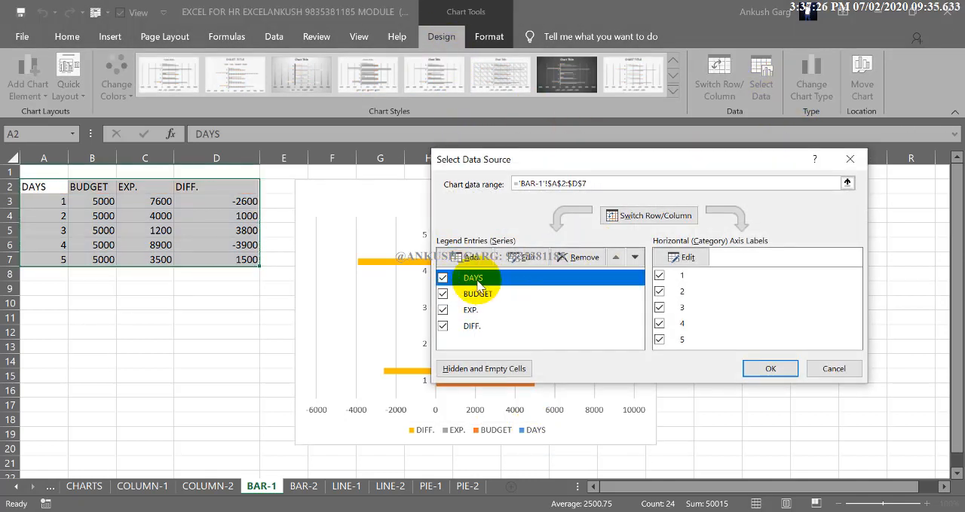
left_click(575, 258)
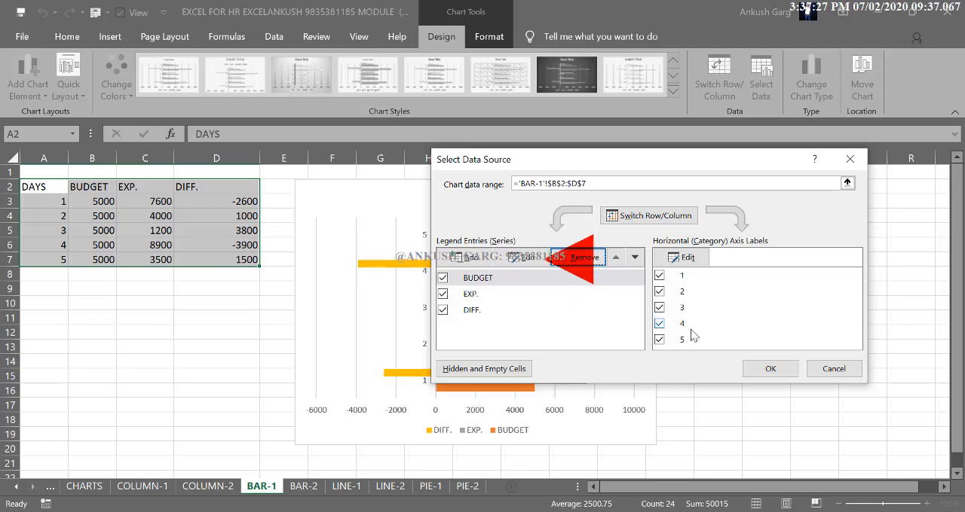
left_click(770, 368)
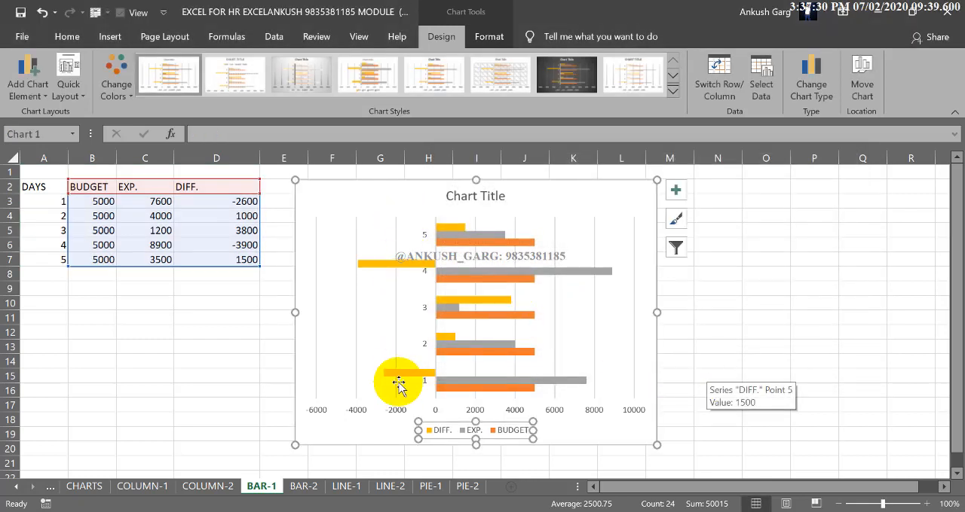
- Apply the quick layout with value labels and the legend above the bars to the BAR-1 chart, and delete the chart title
left_click(68, 79)
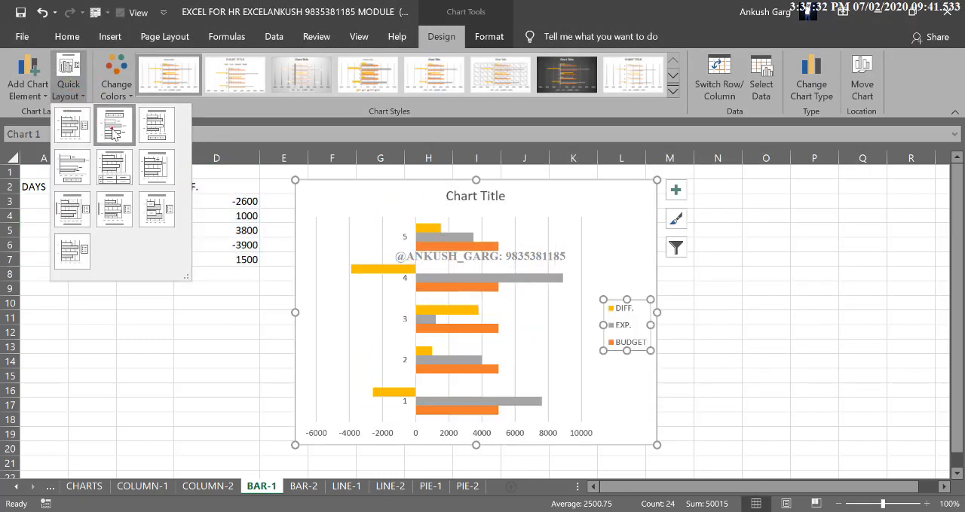
left_click(111, 132)
left_click(68, 79)
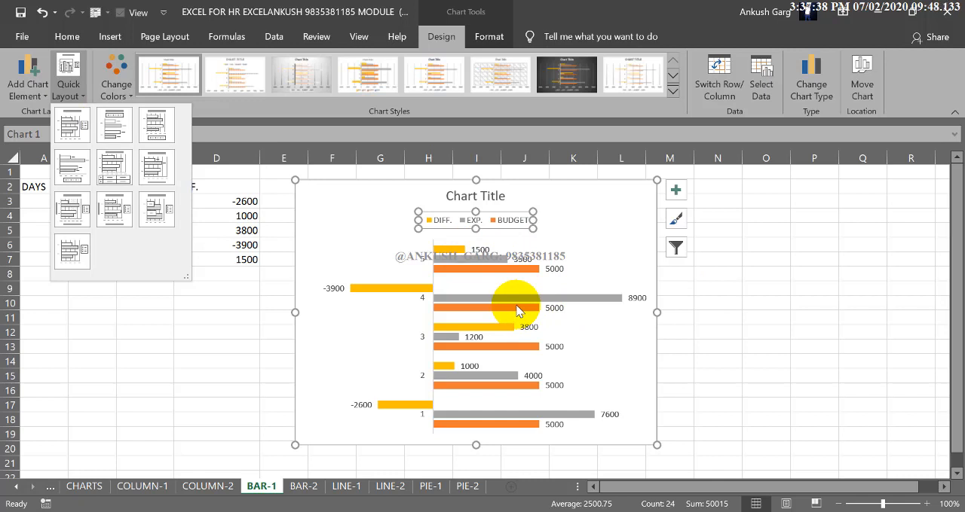
left_click(804, 291)
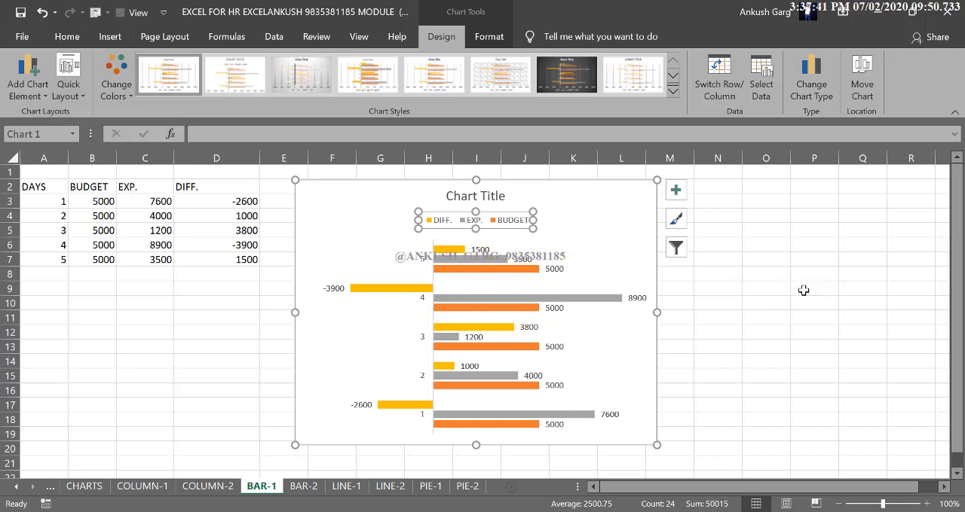
left_click(460, 198)
key("Delete")
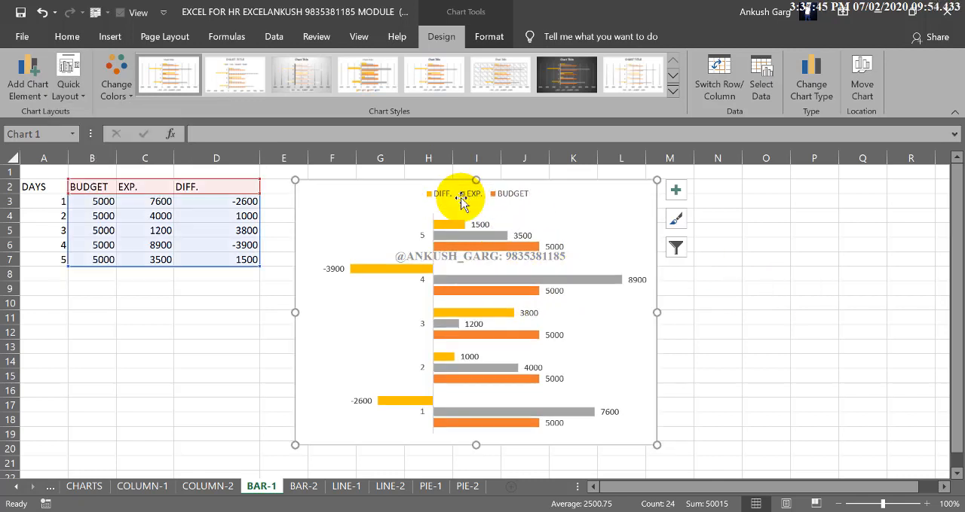